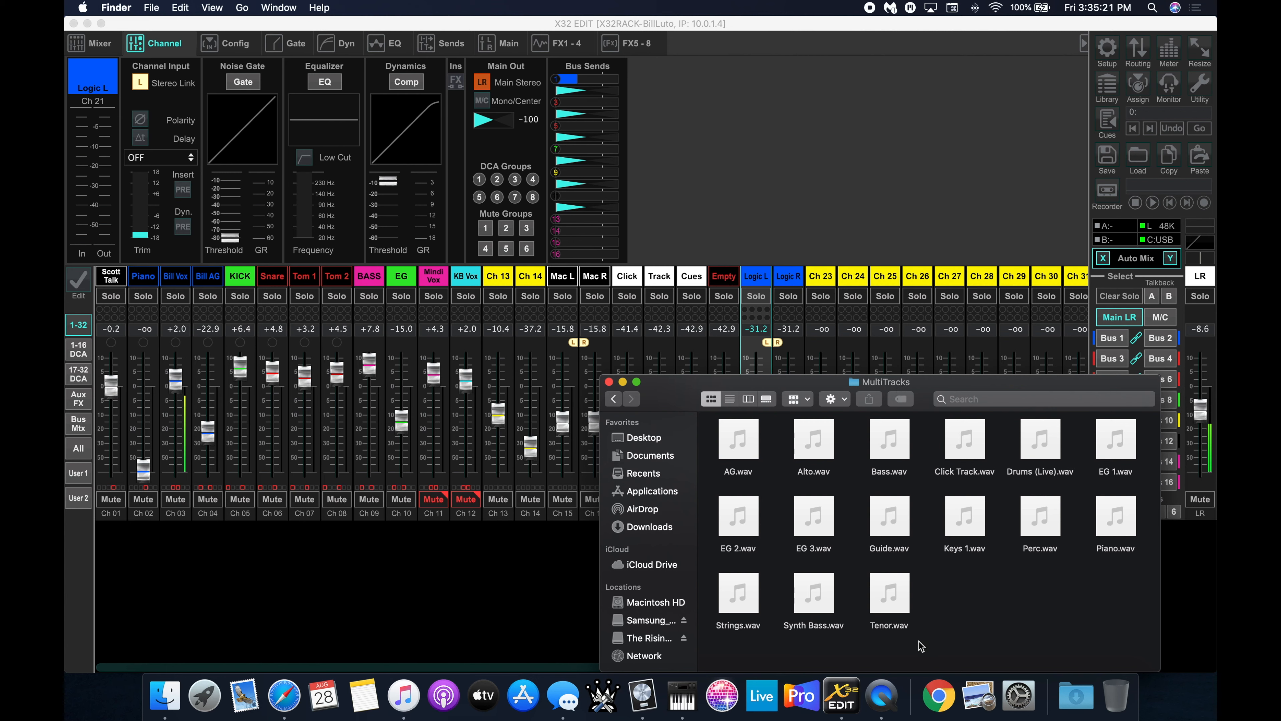
Set the project tempo to 72.5 BPM and check it in the global Tempo track, leaving the global tracks hidden.
{"action": "mouse_move", "coordinate": [957, 529]}
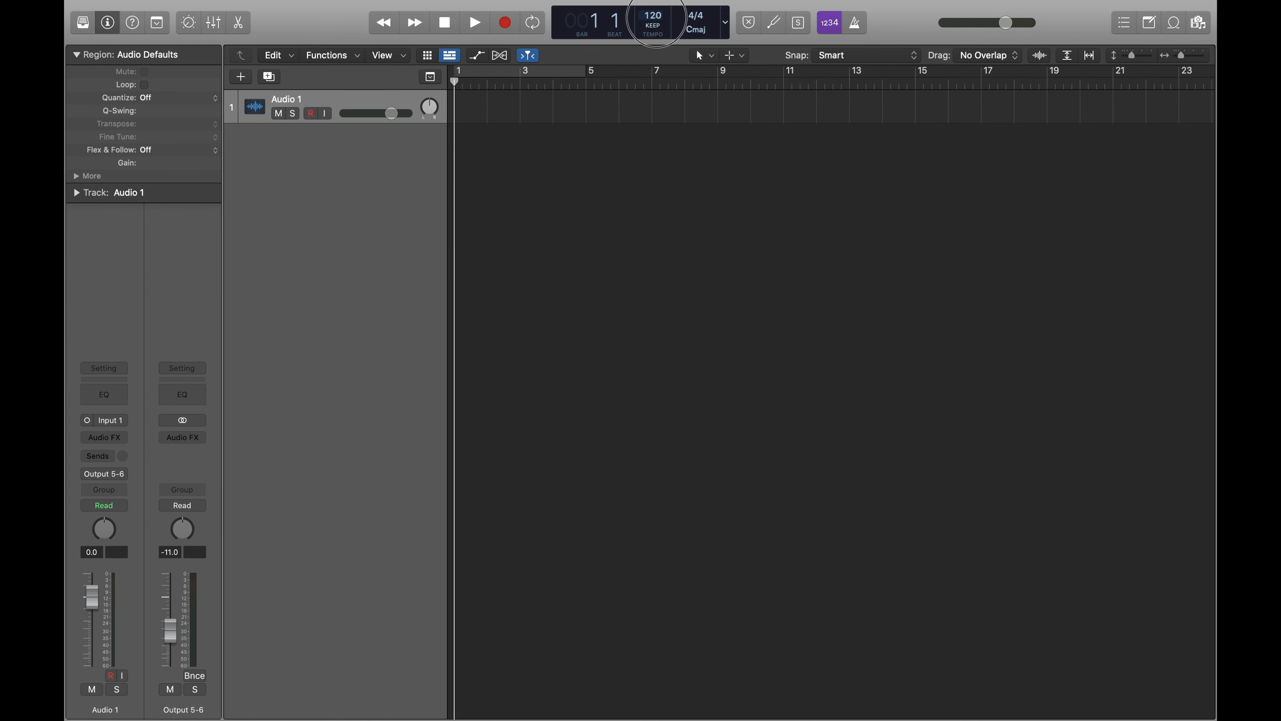
{"action": "double_click", "coordinate": [657, 18]}
{"action": "type", "text": "72.5"}
{"action": "key", "text": "Return"}
{"action": "left_click", "coordinate": [429, 80]}
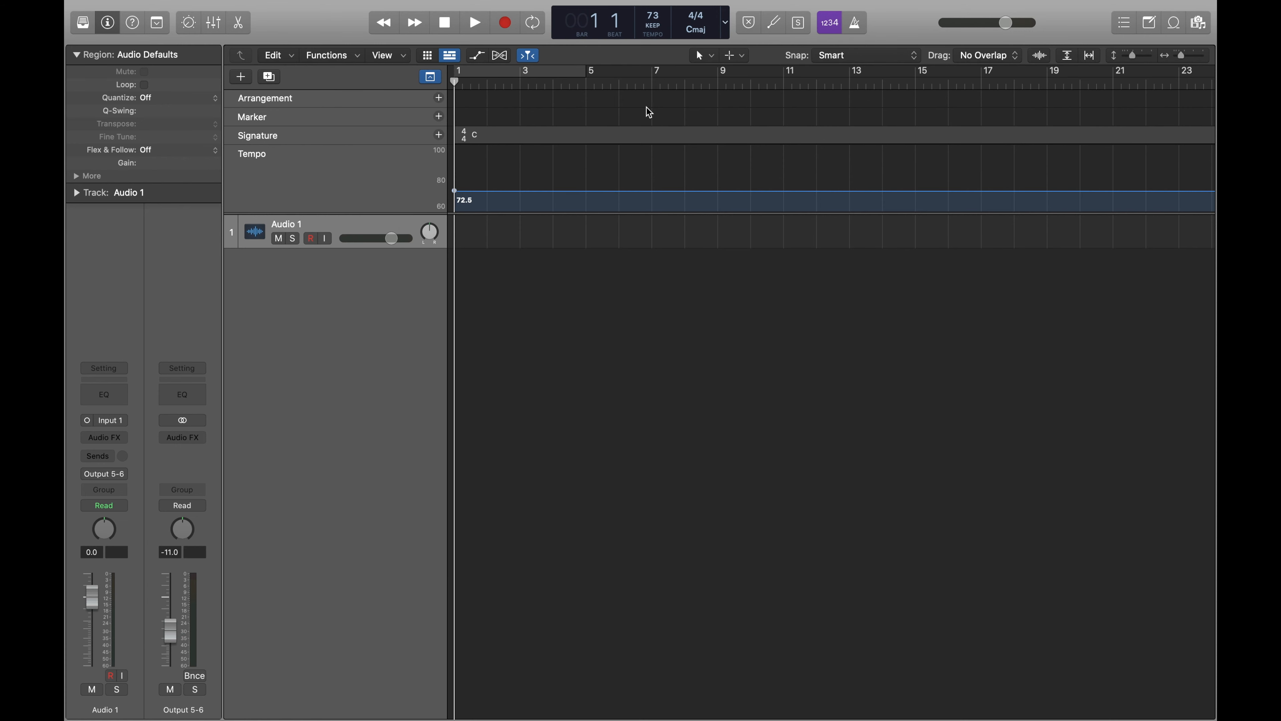
{"action": "left_click", "coordinate": [430, 77]}
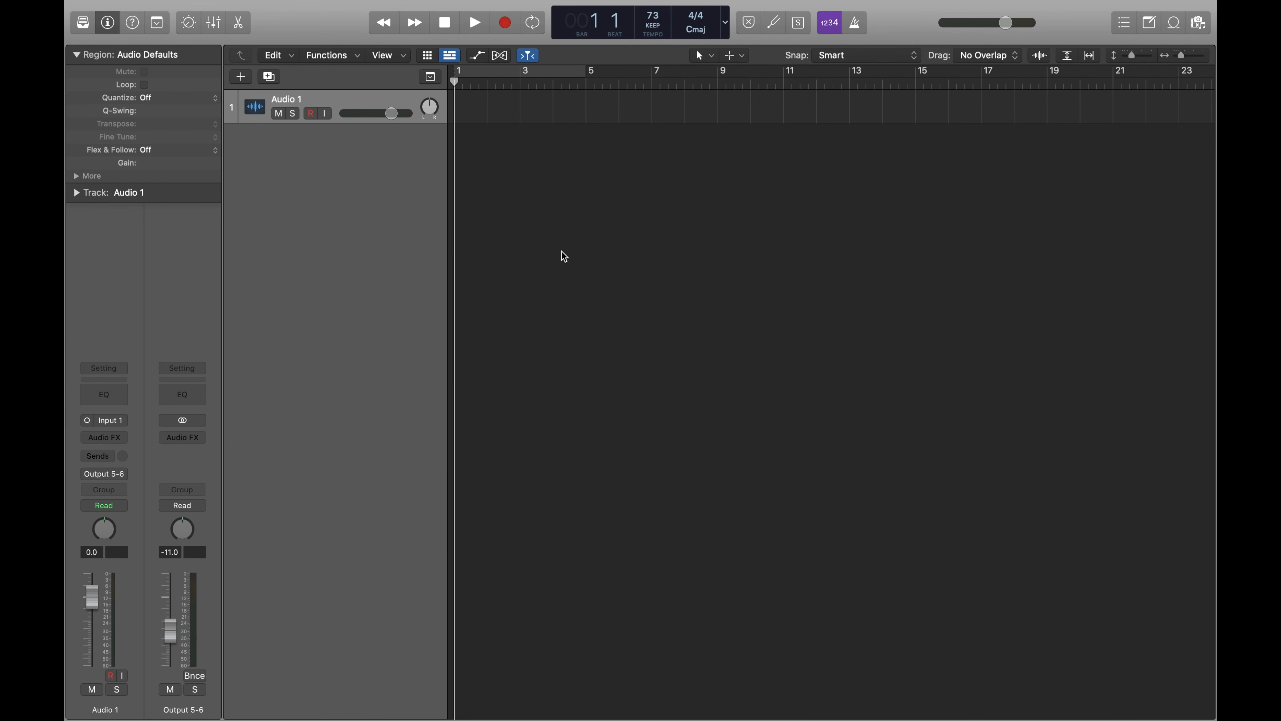
Switch to the MultiTracks folder in Finder and rename Guide.wav as Cues.
{"action": "key", "text": "ctrl+Left"}
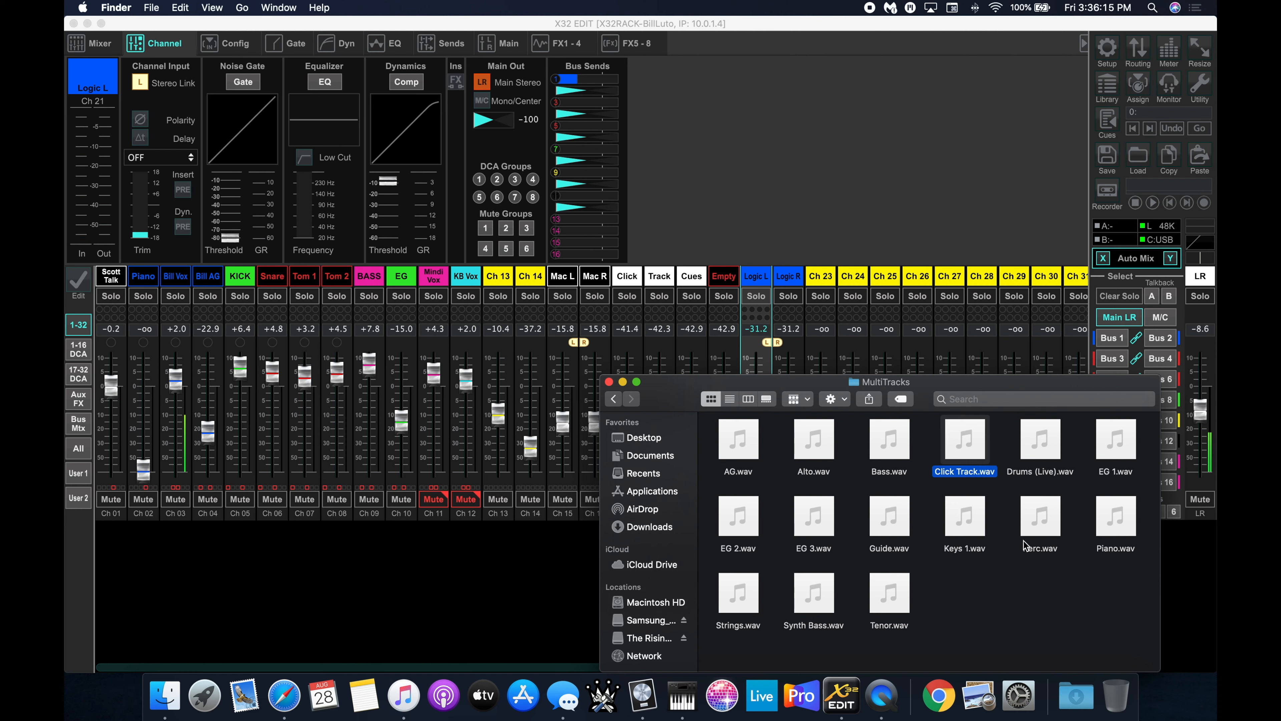
{"action": "left_click", "coordinate": [890, 549]}
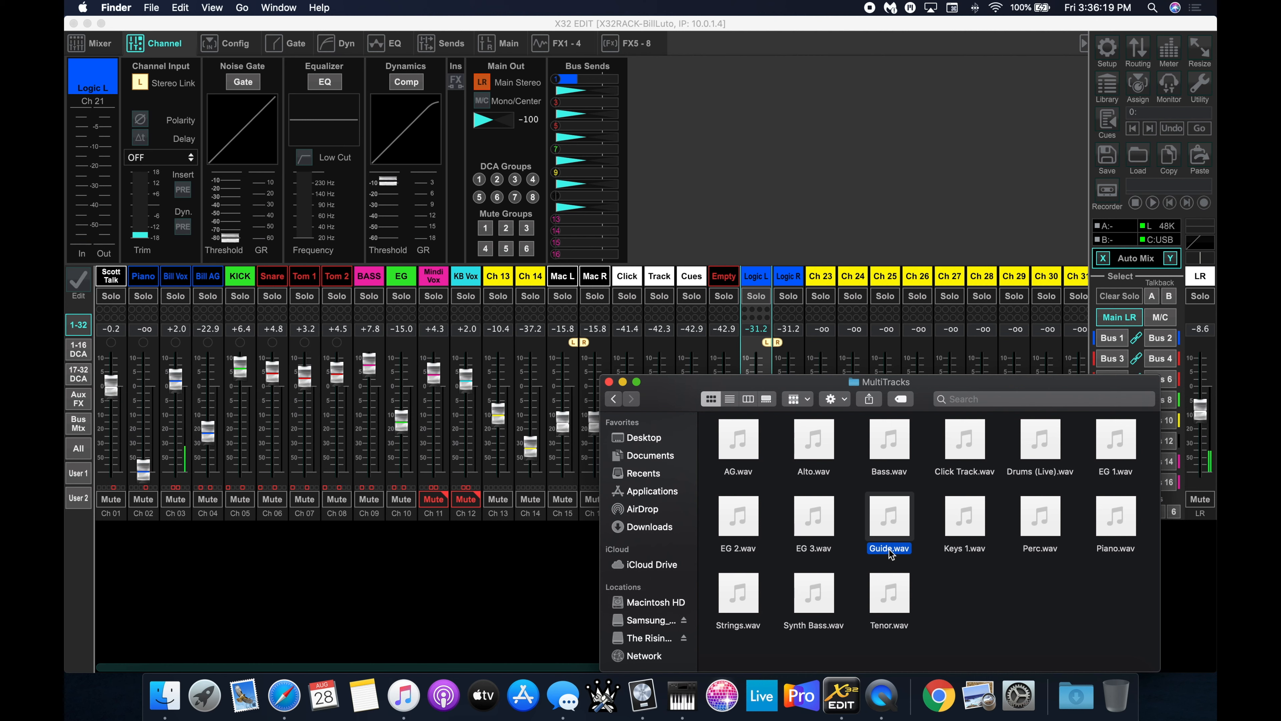
{"action": "left_click", "coordinate": [889, 549]}
{"action": "type", "text": "Cues"}
{"action": "key", "text": "Return"}
Rename the Click Track.wav file as Click.
{"action": "left_click", "coordinate": [965, 474]}
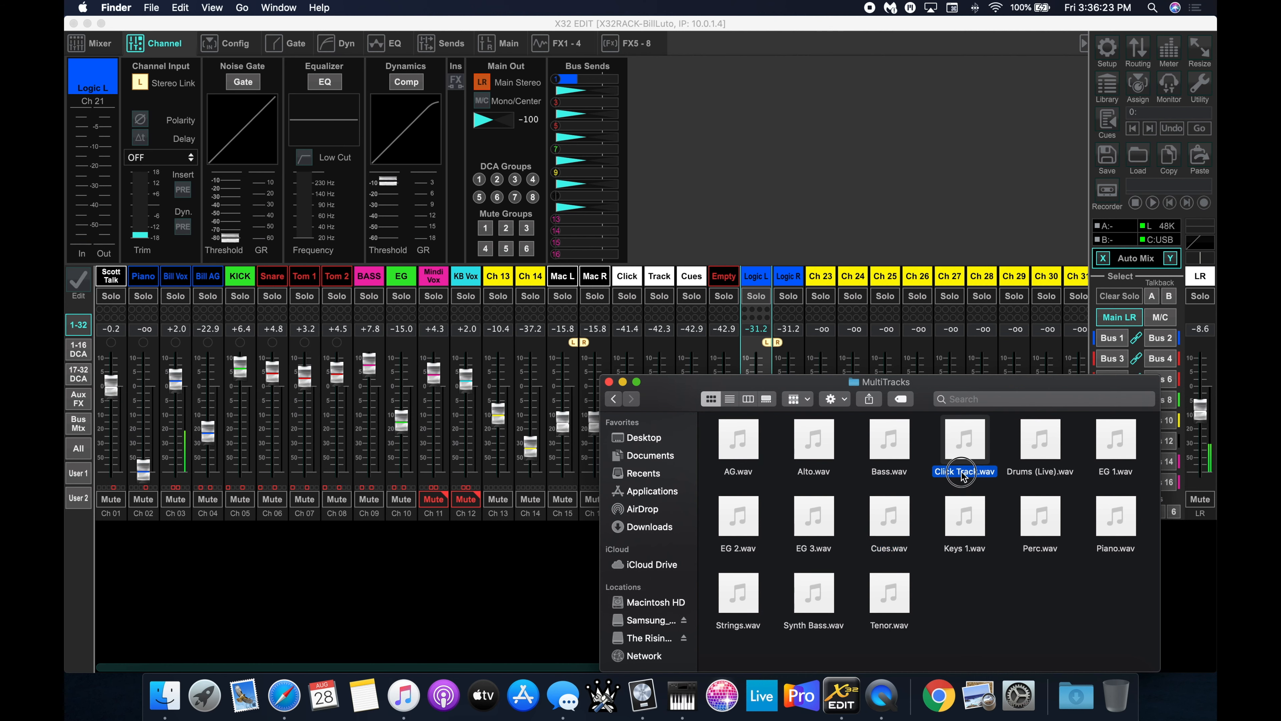
{"action": "left_click", "coordinate": [964, 473]}
{"action": "type", "text": "Click"}
{"action": "key", "text": "Return"}
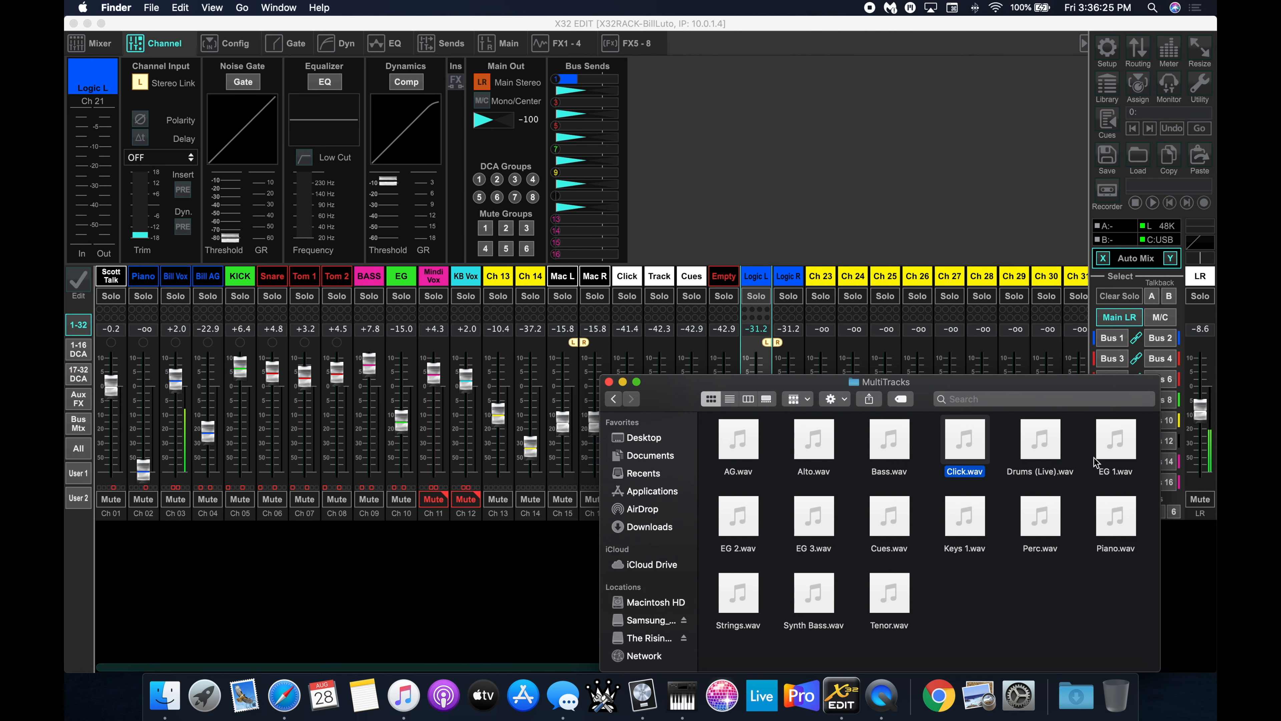
Add Click.wav and Cues.wav to the Logic Pro X project at bar 1, using existing tracks.
{"action": "left_click", "coordinate": [889, 523], "text": "super"}
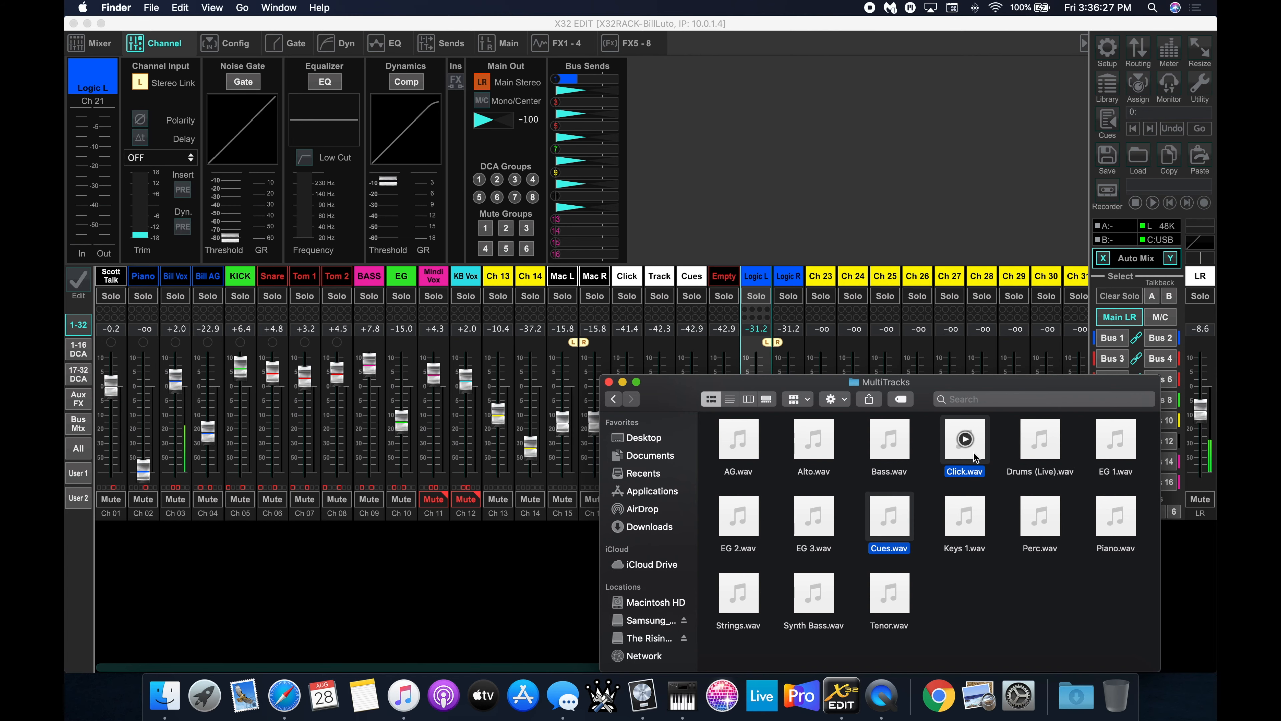
{"action": "left_click_drag", "start_coordinate": [975, 458], "coordinate": [456, 115]}
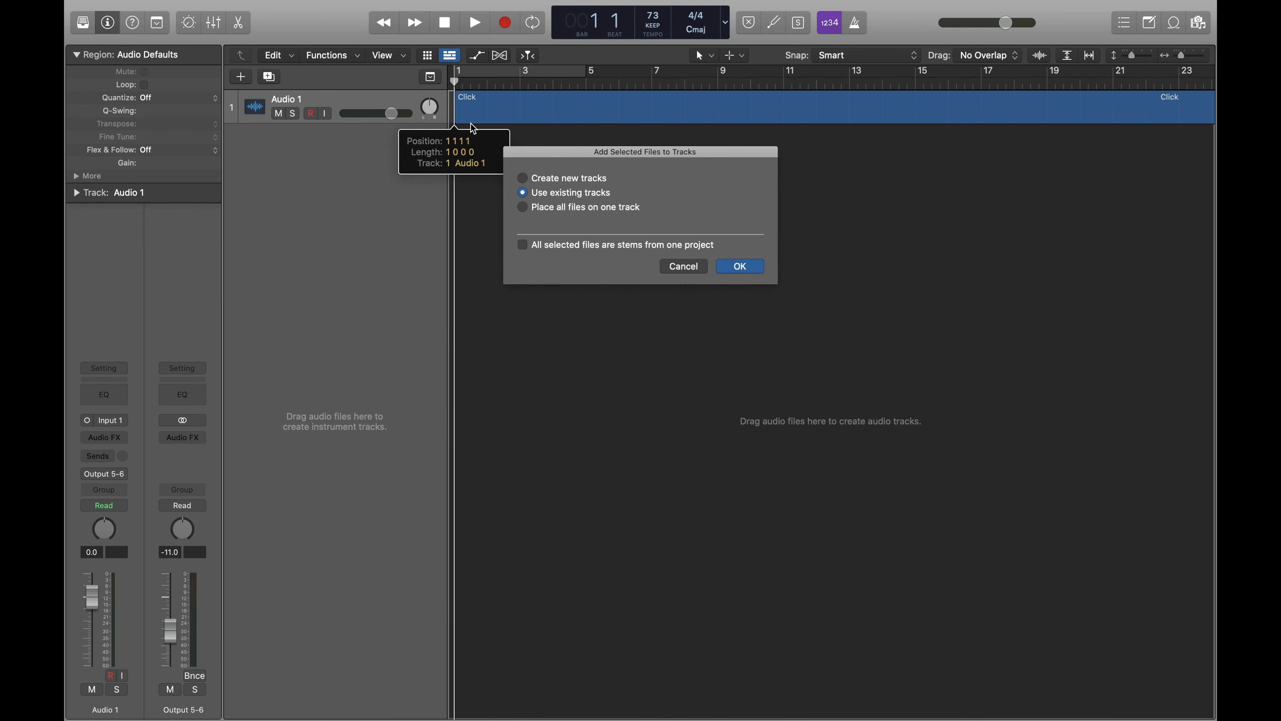
{"action": "left_click", "coordinate": [740, 267]}
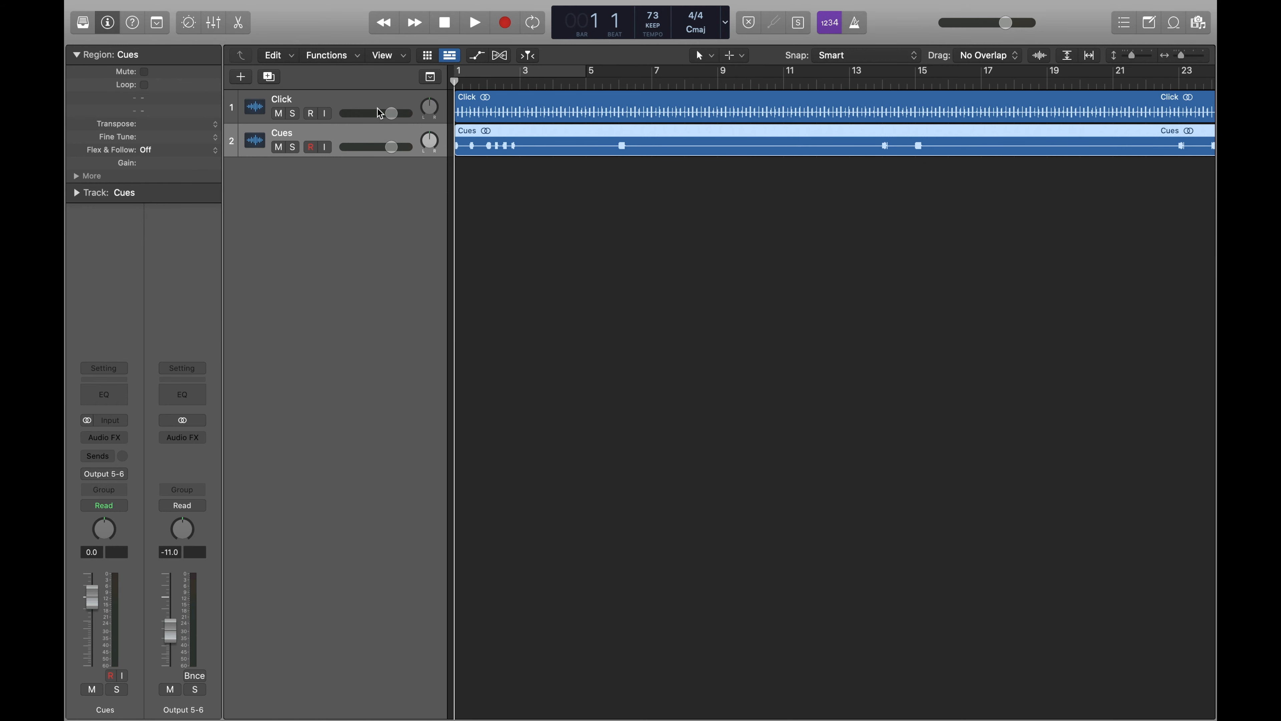
Add every remaining MultiTracks file except Click and Cues to the Logic project at bar 1, below the Cues track, using existing tracks.
{"action": "key", "text": "ctrl+Left"}
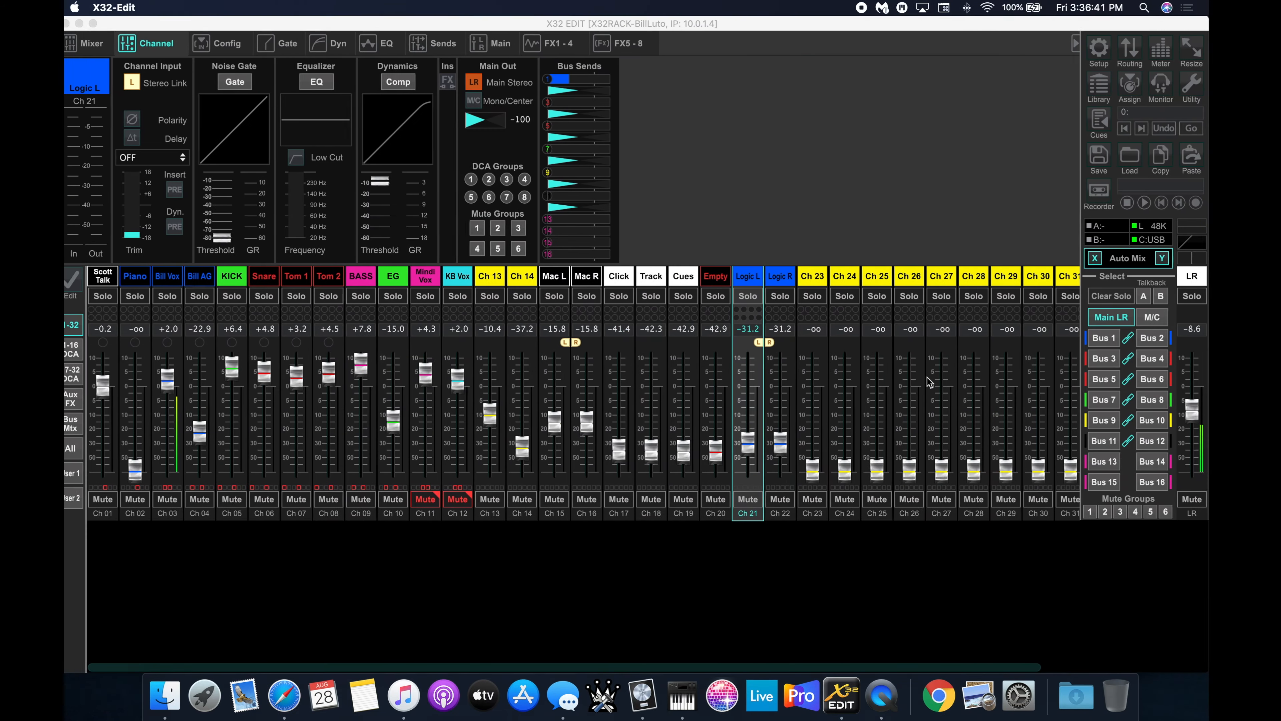
{"action": "left_click", "coordinate": [166, 696]}
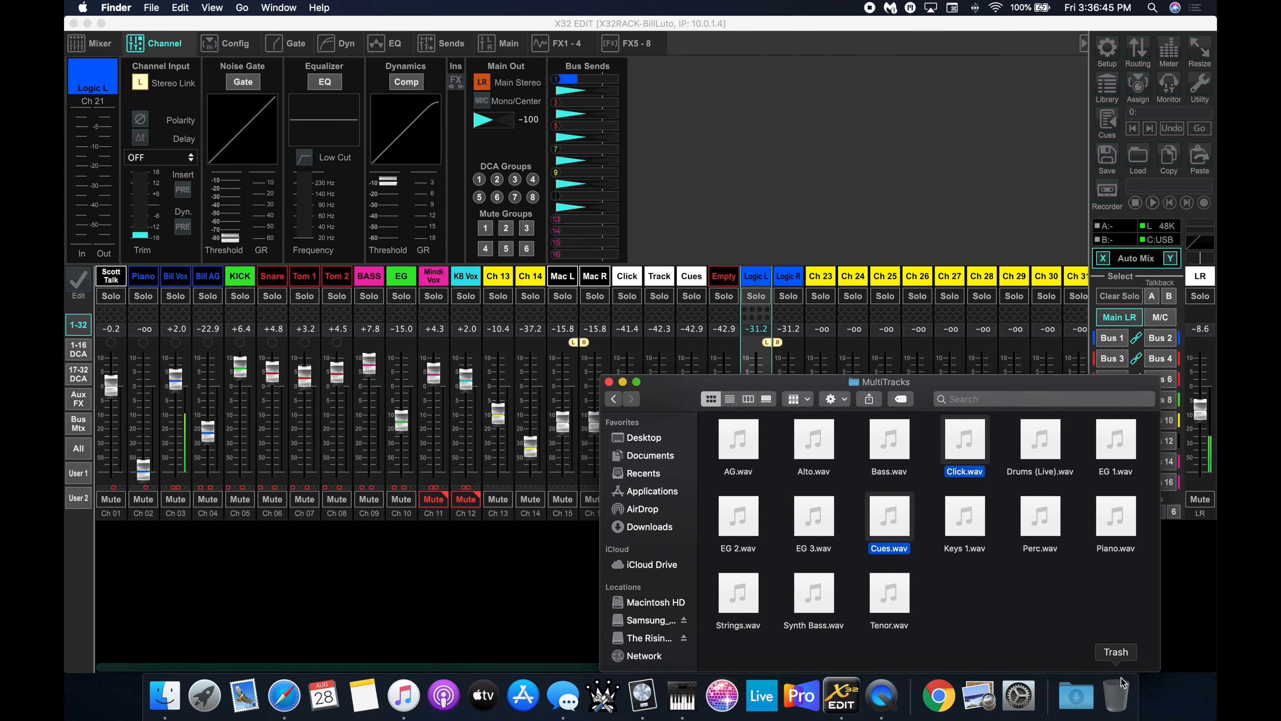
{"action": "key", "text": "super+a"}
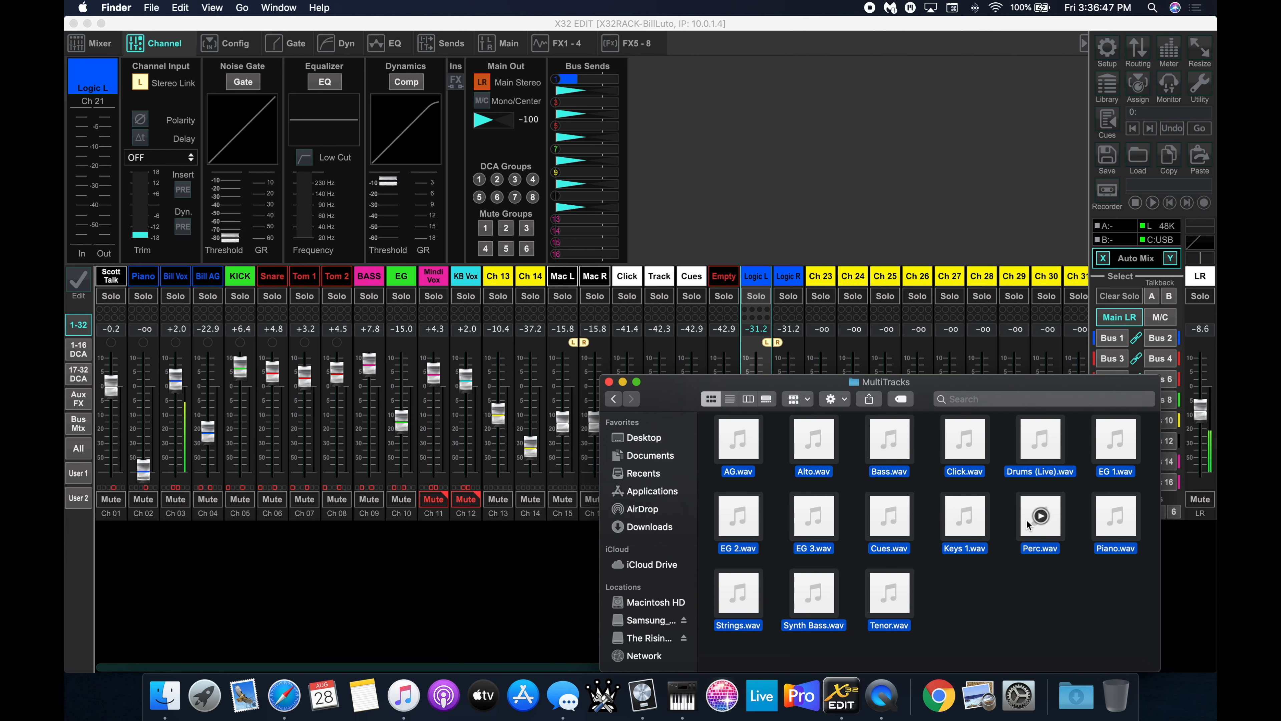
{"action": "left_click", "coordinate": [976, 457]}
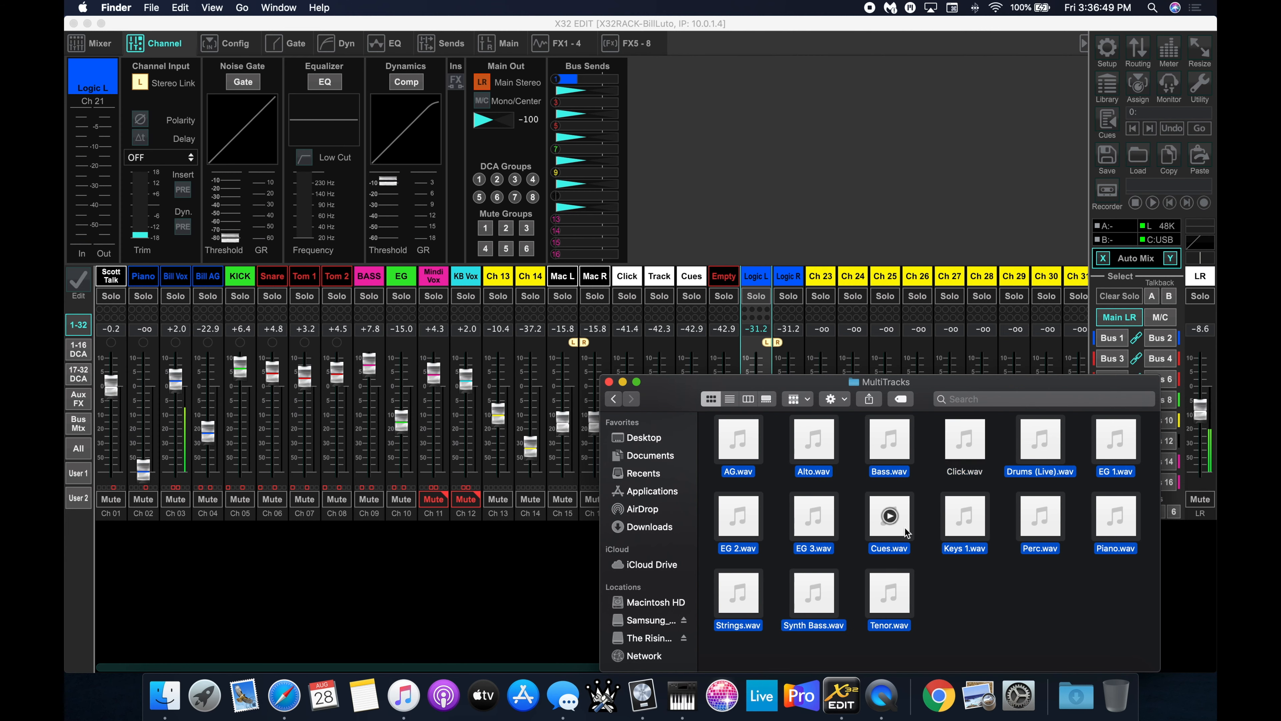
{"action": "left_click", "coordinate": [889, 516], "text": "super"}
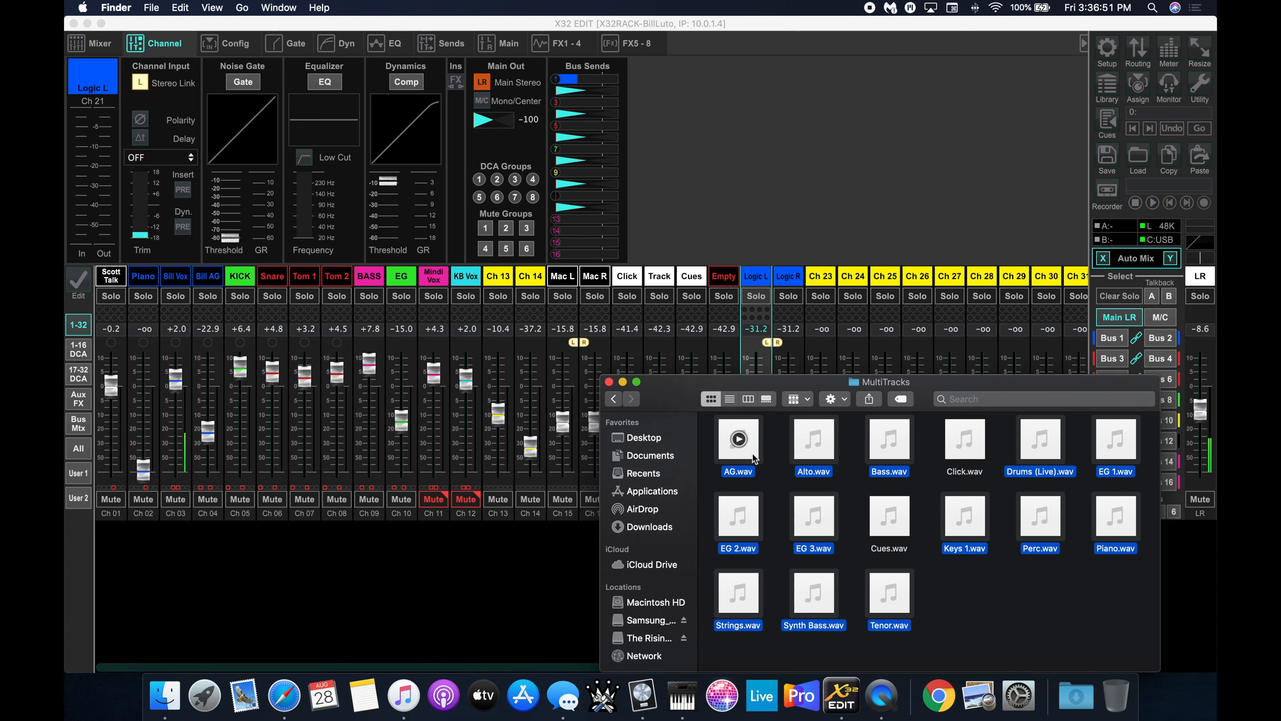
{"action": "left_click_drag", "start_coordinate": [757, 457], "coordinate": [459, 205]}
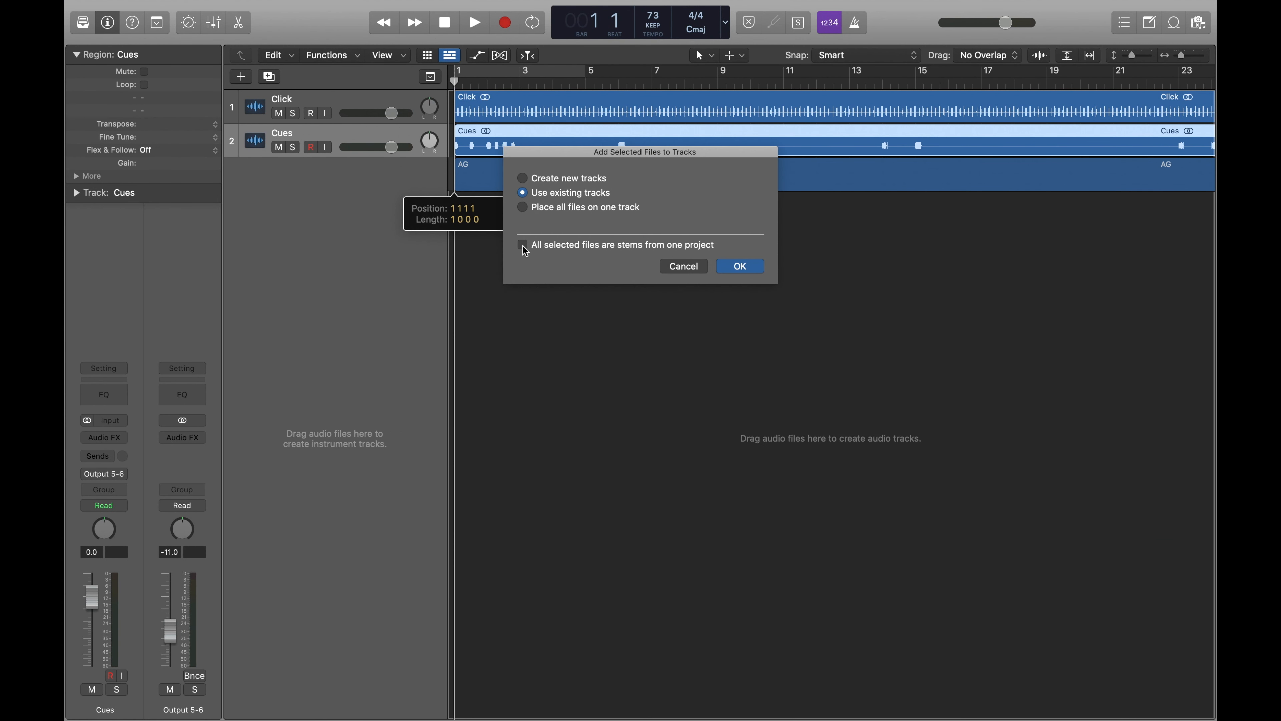
{"action": "left_click", "coordinate": [729, 268]}
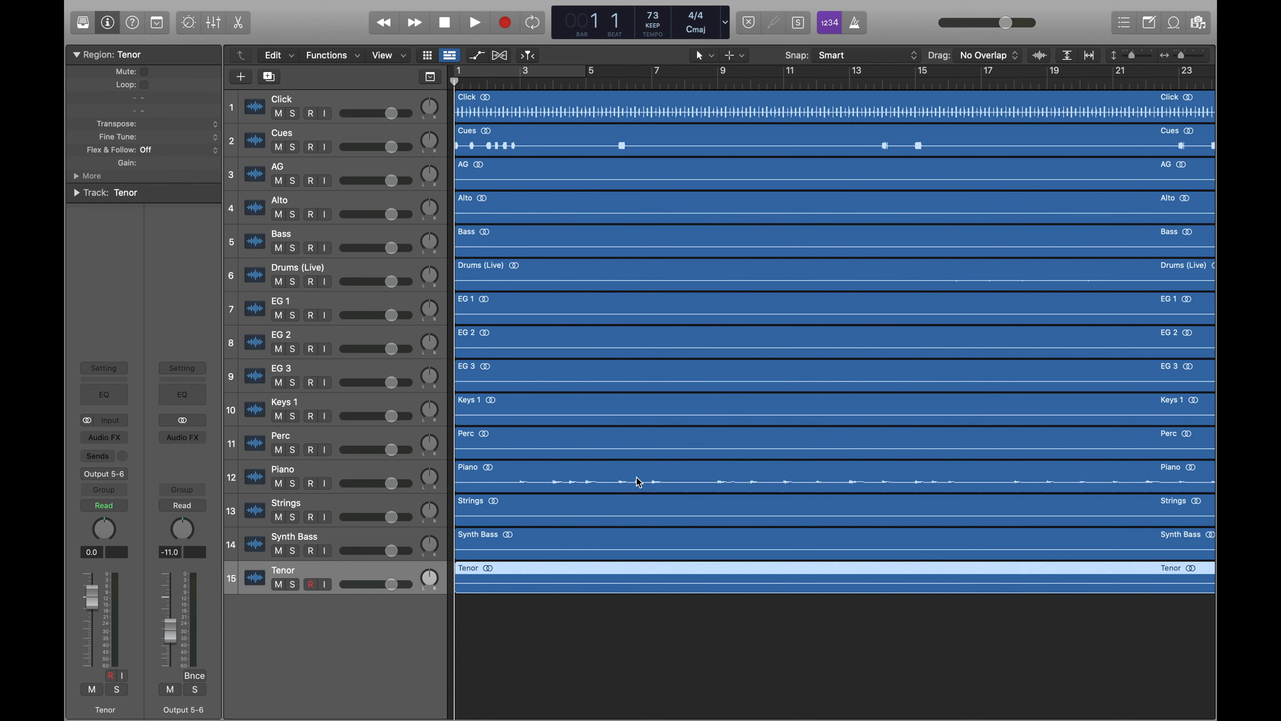
Look over the imported regions through to their end and play the song's opening bars to check the tracks.
{"action": "scroll", "coordinate": [859, 391], "scroll_direction": "right", "scroll_amount": 15}
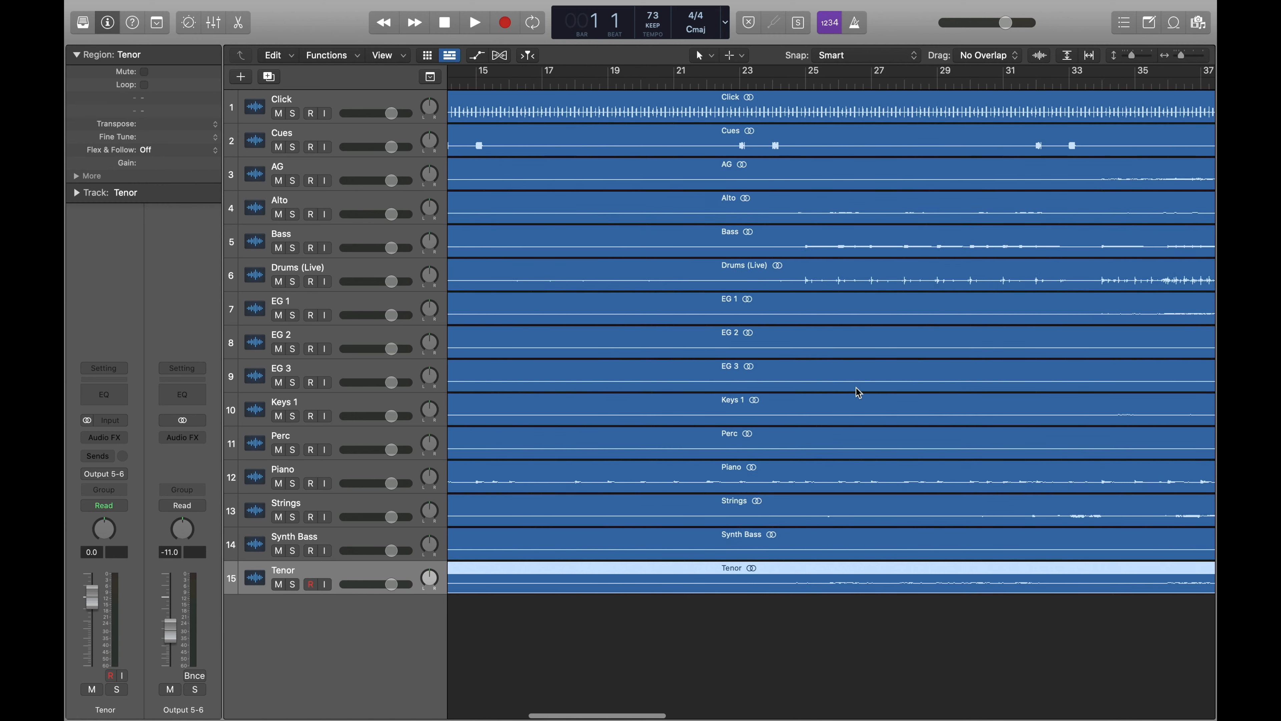
{"action": "scroll", "coordinate": [858, 390], "scroll_direction": "right", "scroll_amount": 7}
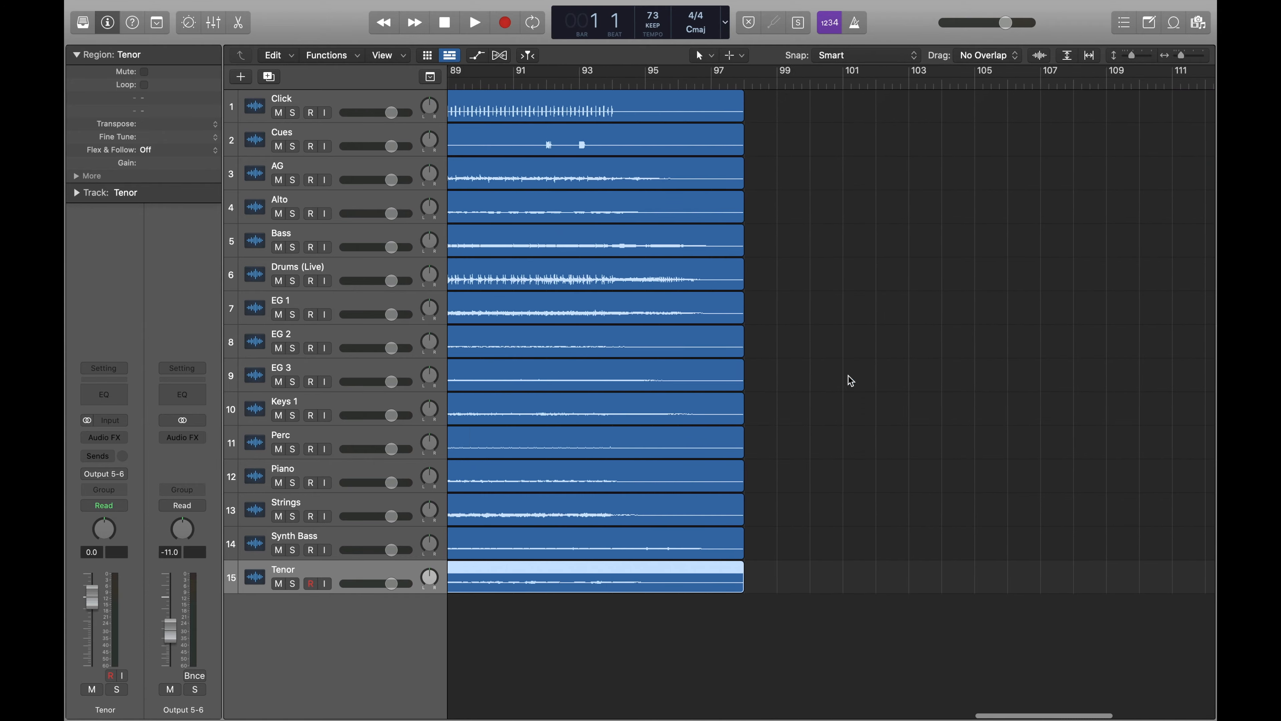
{"action": "scroll", "coordinate": [918, 376], "scroll_direction": "left", "scroll_amount": 20}
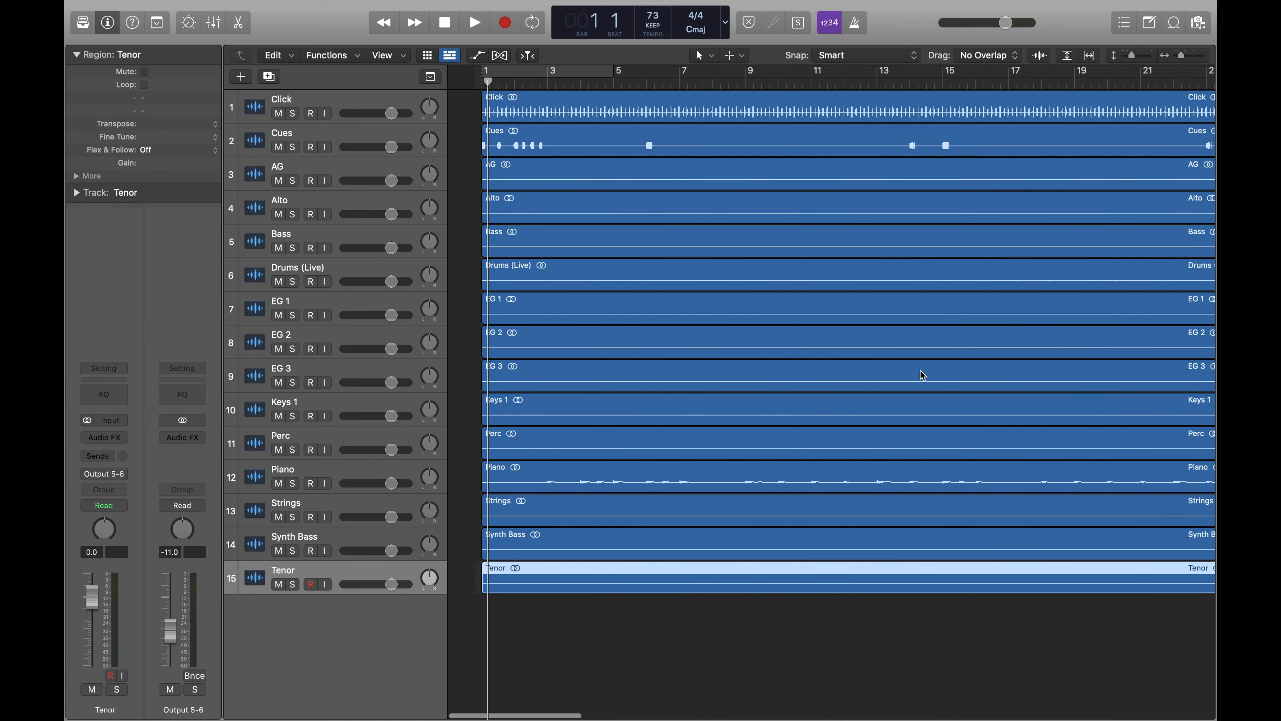
{"action": "left_click", "coordinate": [477, 24]}
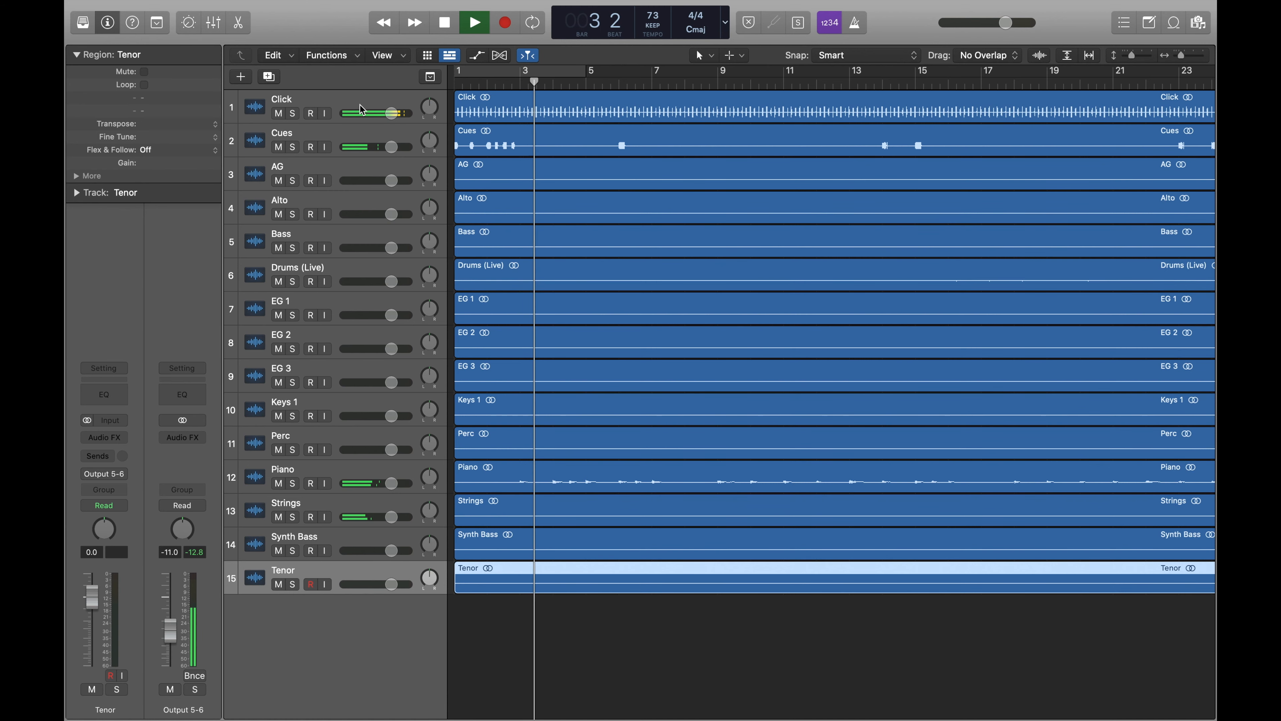
{"action": "left_click", "coordinate": [392, 113]}
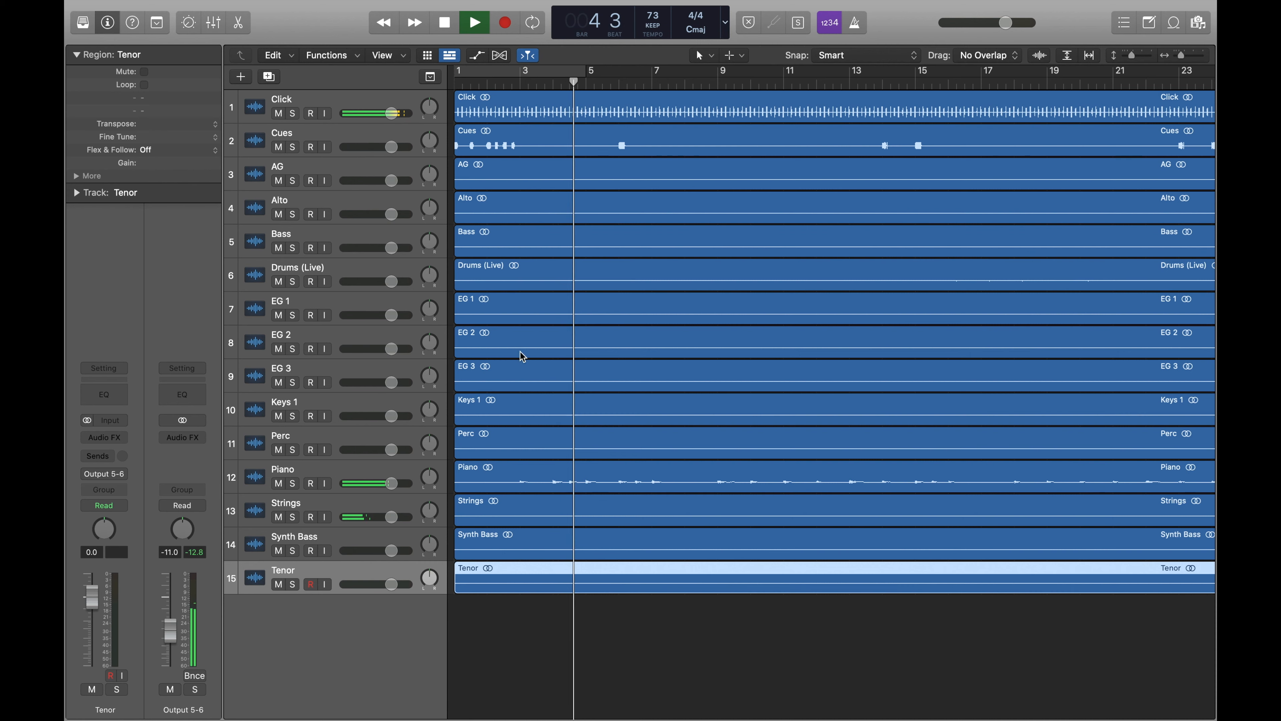
{"action": "left_click", "coordinate": [476, 24]}
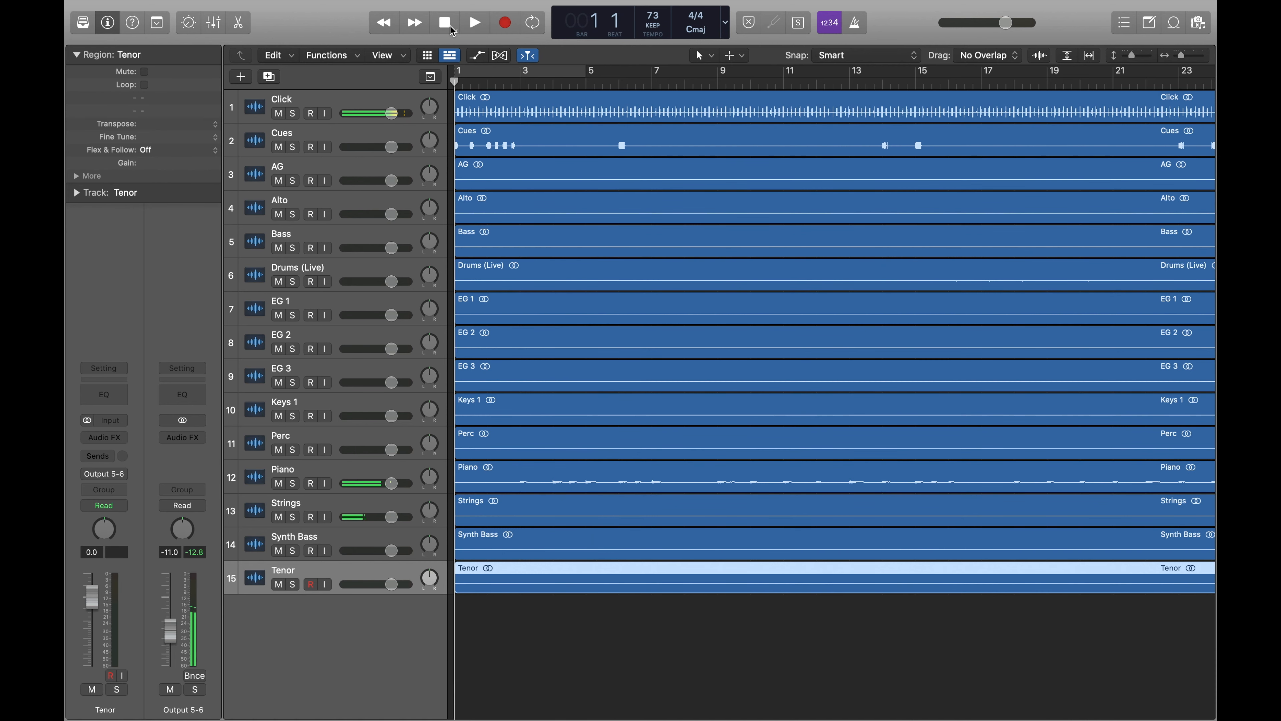
{"action": "mouse_move", "coordinate": [130, 13]}
{"action": "left_click", "coordinate": [174, 8]}
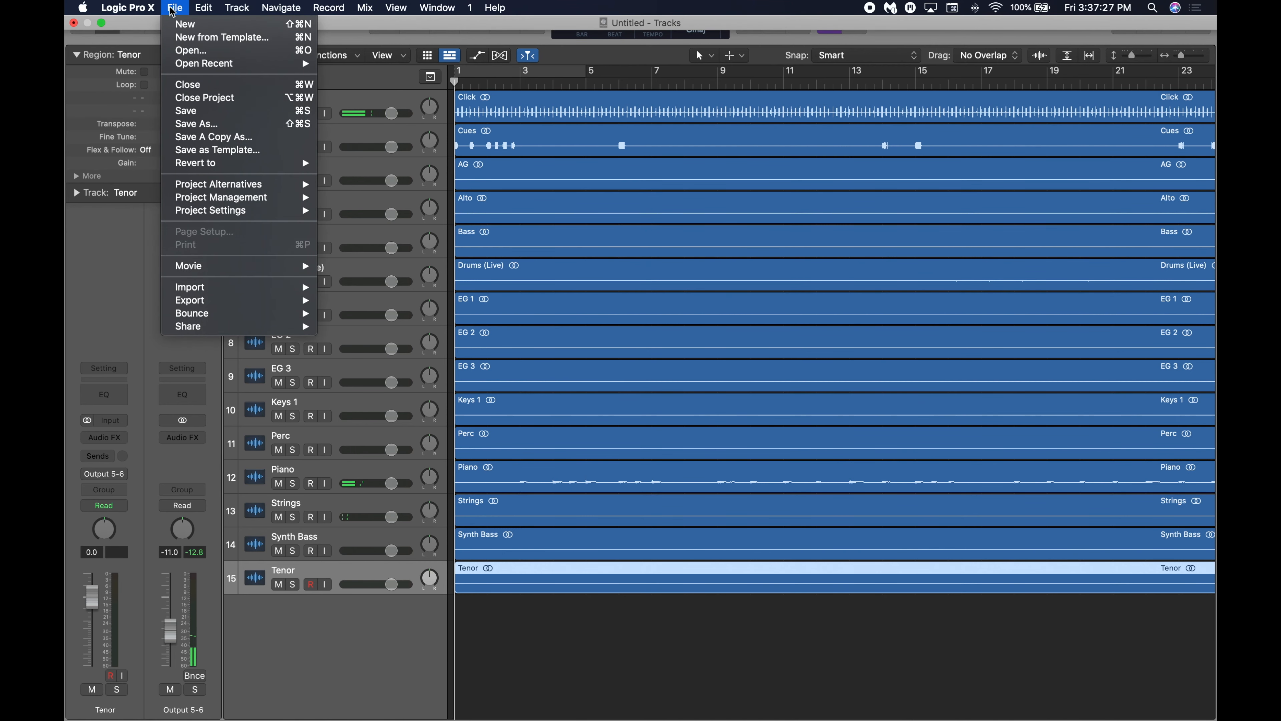
{"action": "mouse_move", "coordinate": [212, 316]}
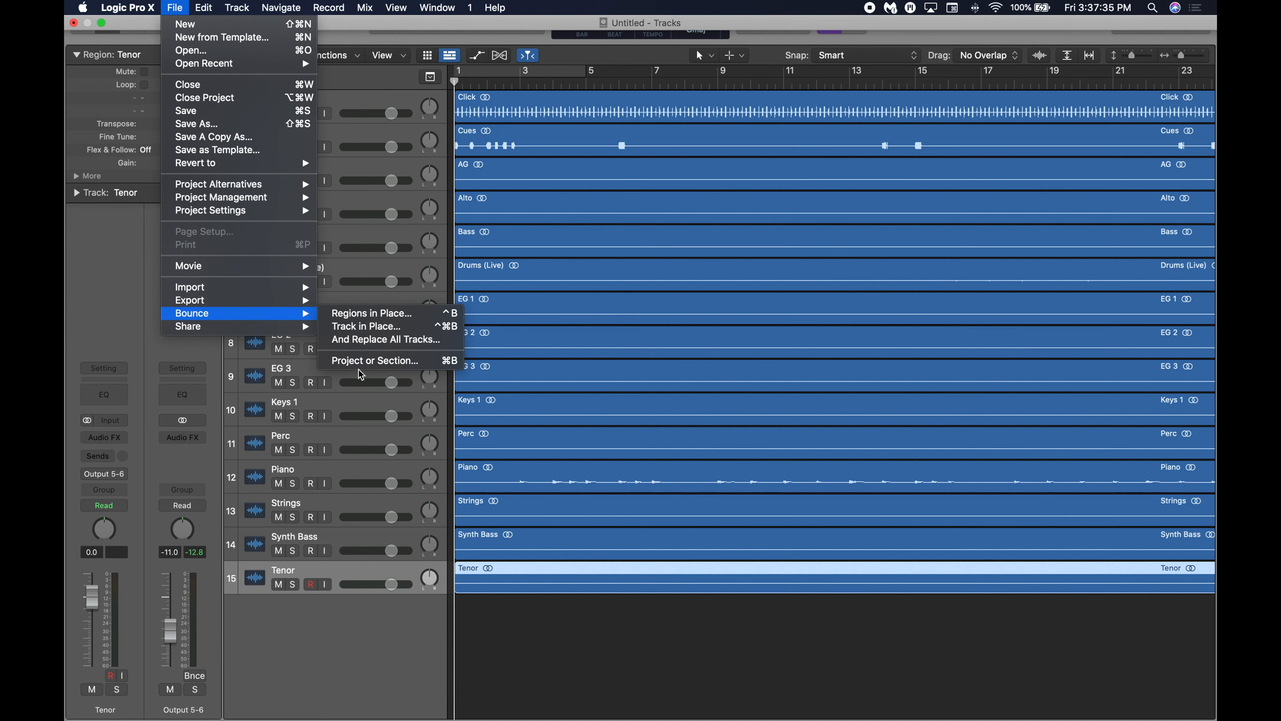
{"action": "left_click", "coordinate": [363, 360]}
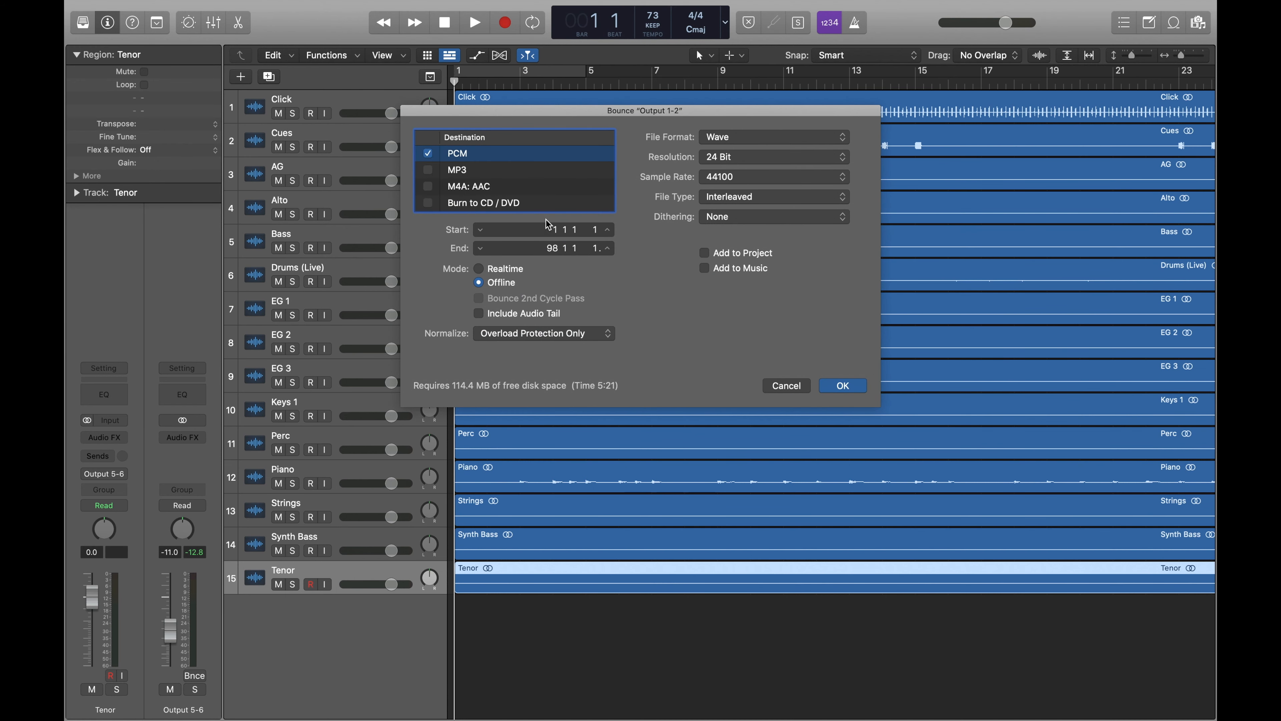
{"action": "left_click", "coordinate": [451, 170]}
{"action": "left_click", "coordinate": [428, 153]}
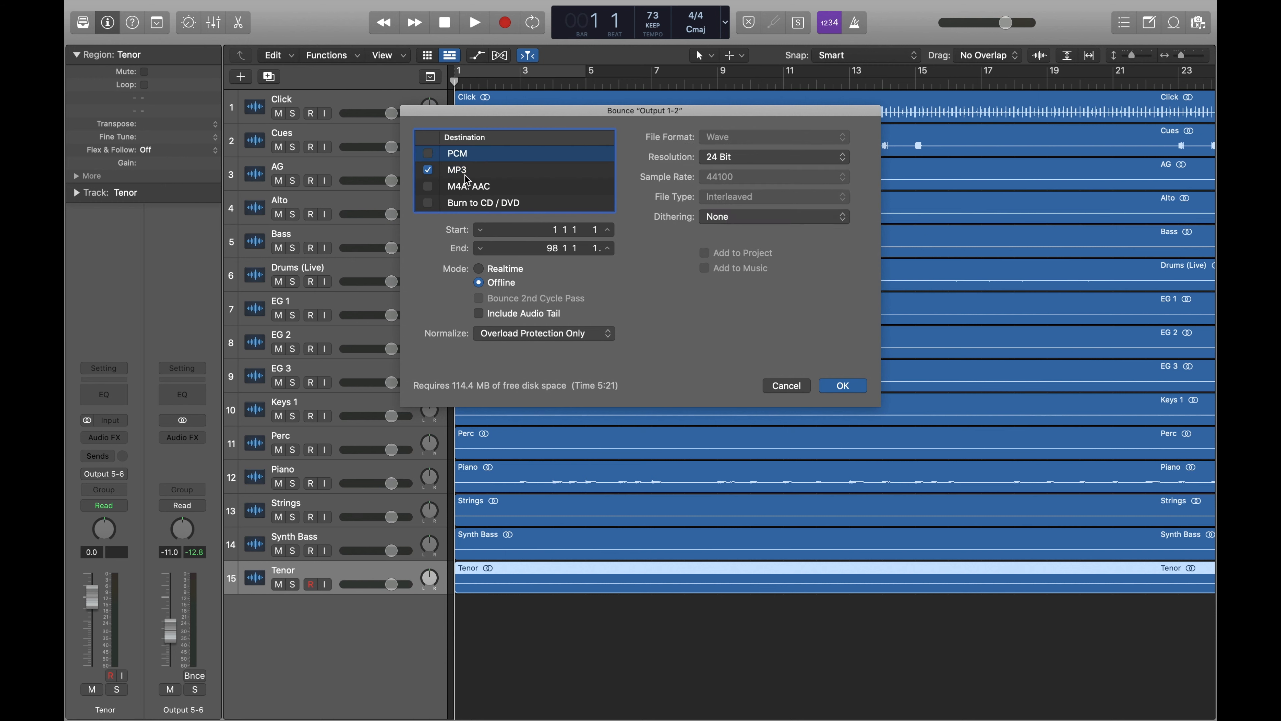
{"action": "left_click", "coordinate": [467, 172]}
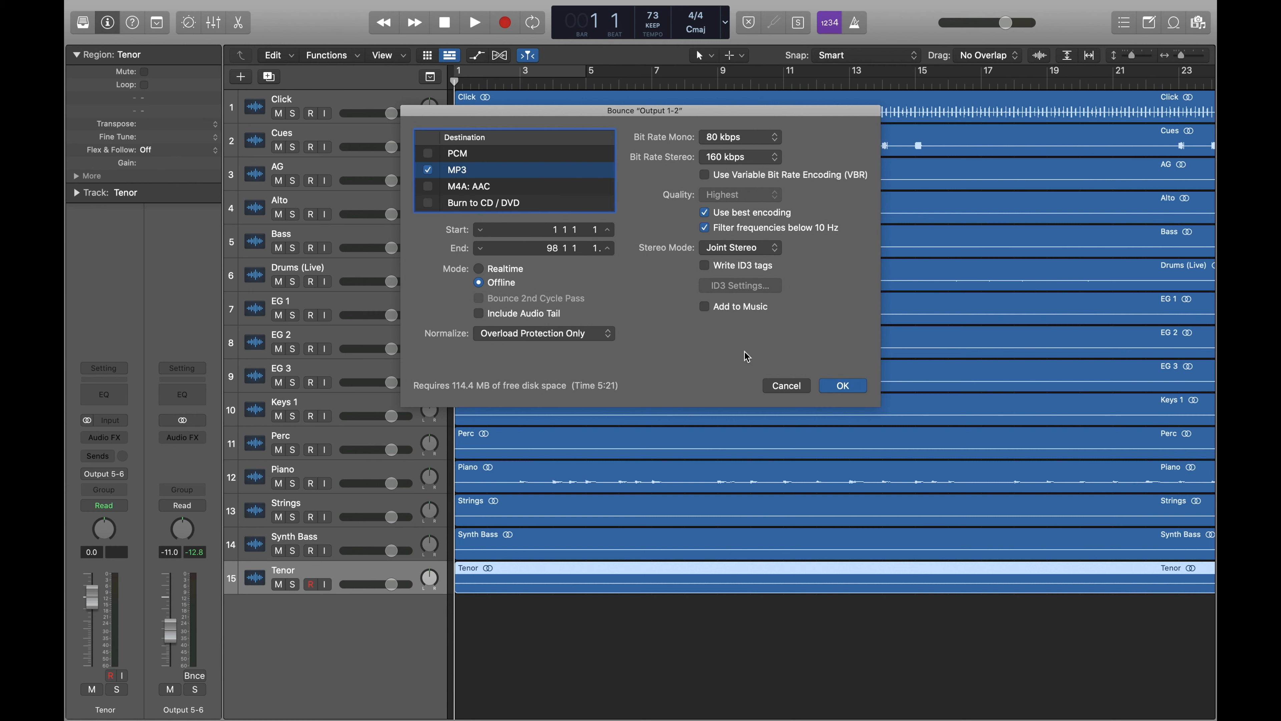
{"action": "left_click", "coordinate": [793, 385]}
Check where the song ends by placing the playhead at the regions' end at bar 98, and return it to the start.
{"action": "scroll", "coordinate": [1102, 290], "scroll_direction": "right", "scroll_amount": 15}
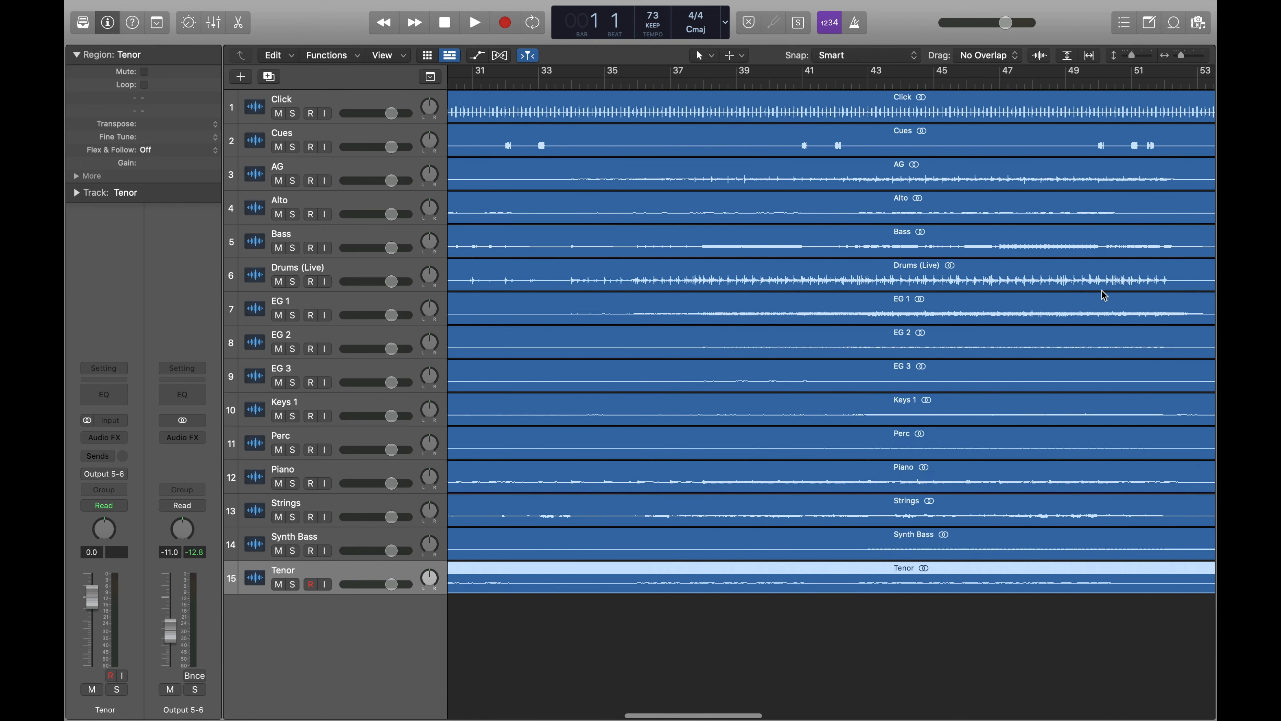
{"action": "scroll", "coordinate": [1098, 291], "scroll_direction": "right", "scroll_amount": 10}
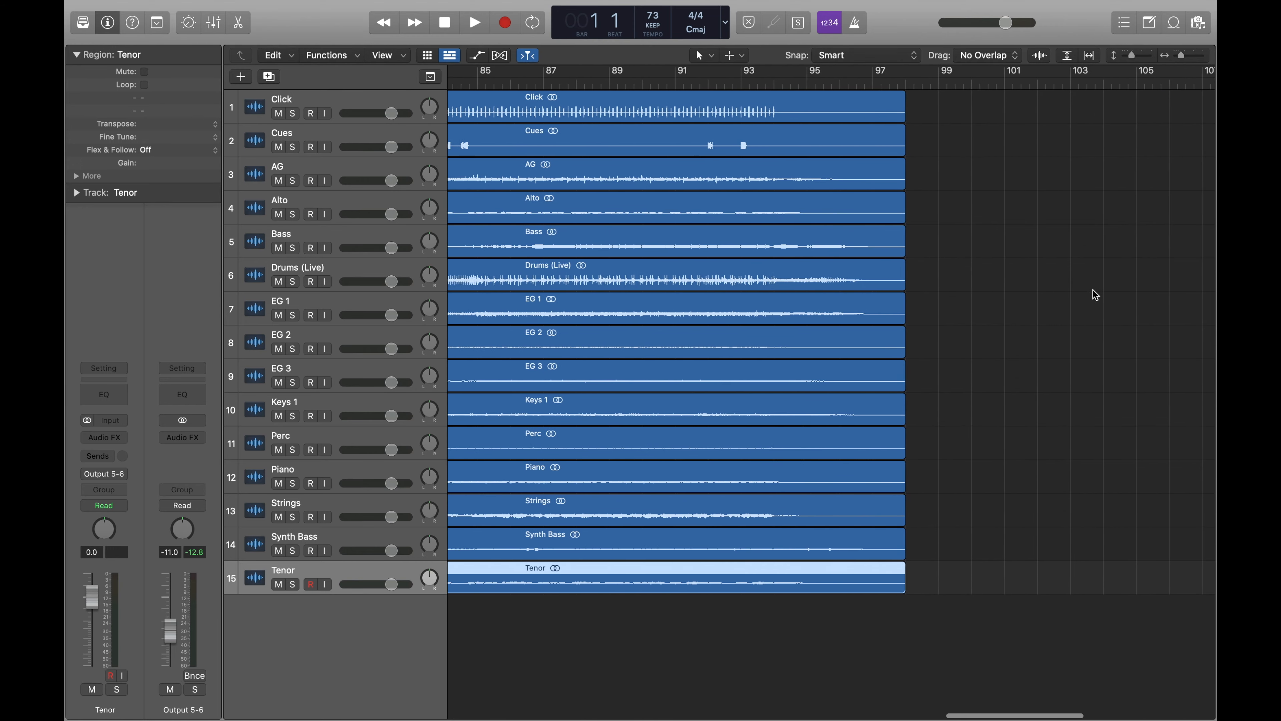
{"action": "left_click", "coordinate": [903, 80]}
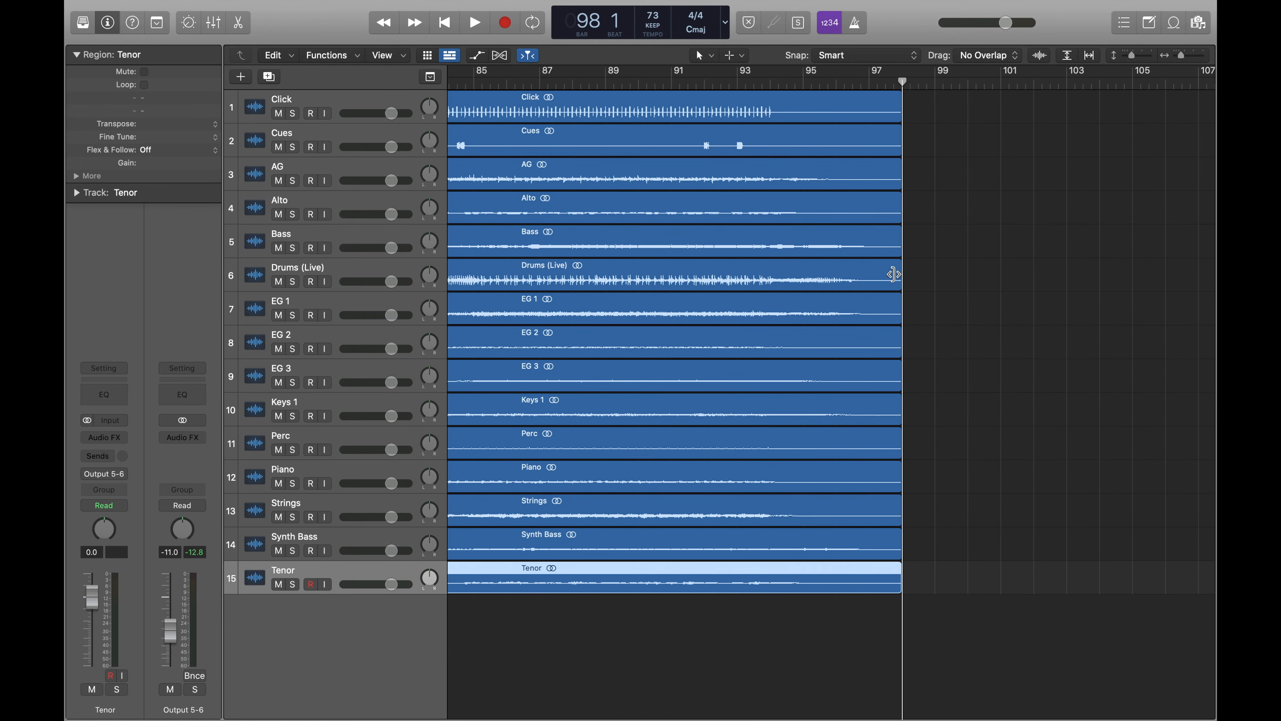
{"action": "scroll", "coordinate": [837, 238], "scroll_direction": "left", "scroll_amount": 20}
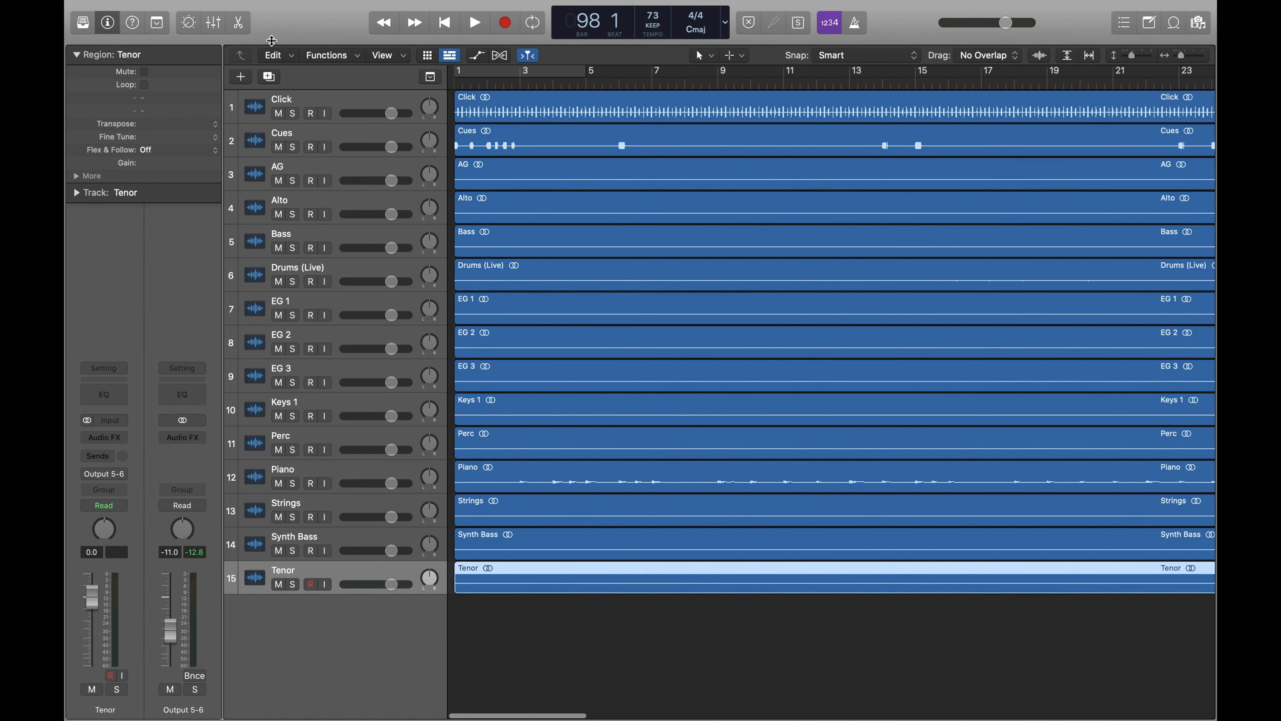
{"action": "left_click", "coordinate": [443, 30]}
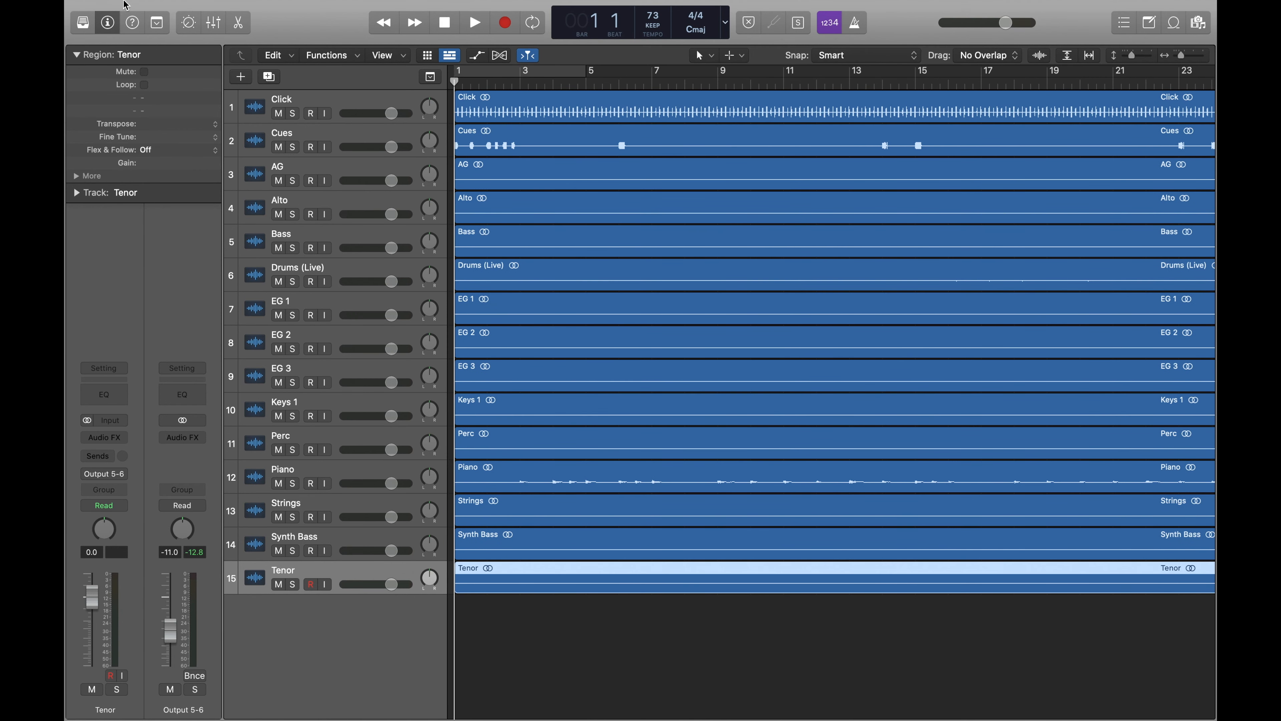
Set up a bounce of the whole project with MP3 as the destination format and proceed to saving.
{"action": "left_click", "coordinate": [189, 8]}
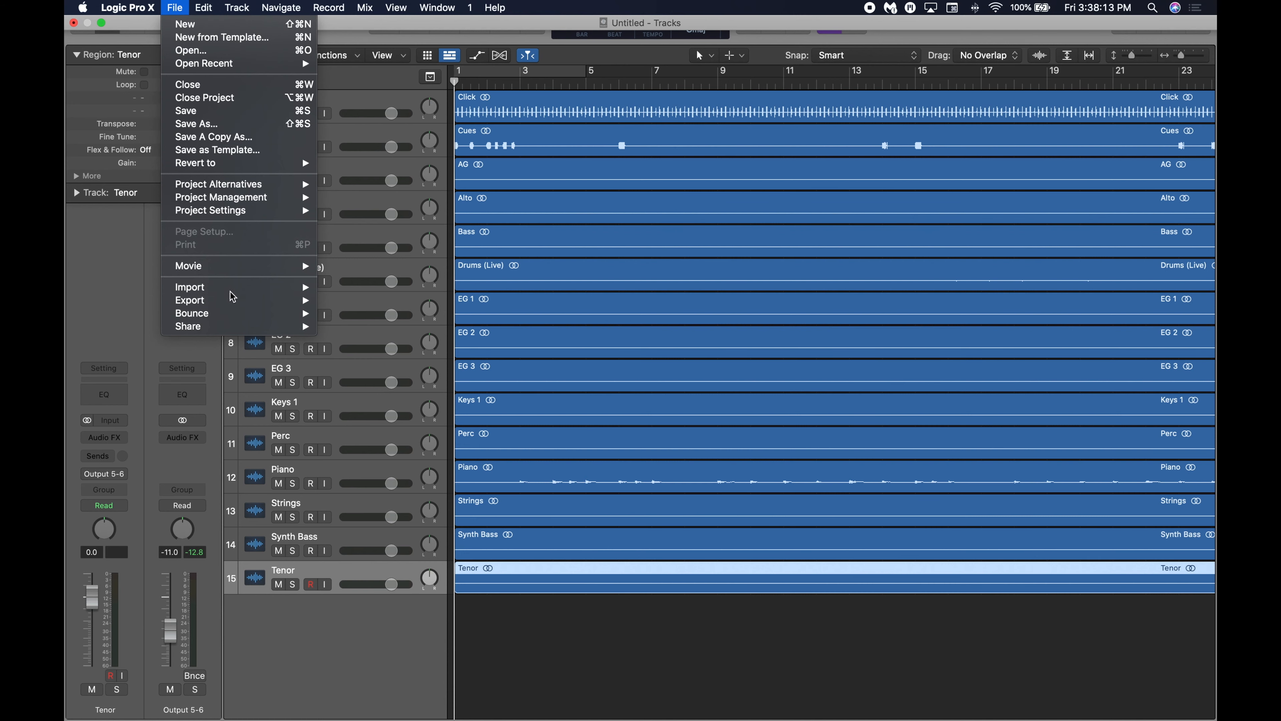
{"action": "mouse_move", "coordinate": [237, 314]}
{"action": "left_click", "coordinate": [376, 359]}
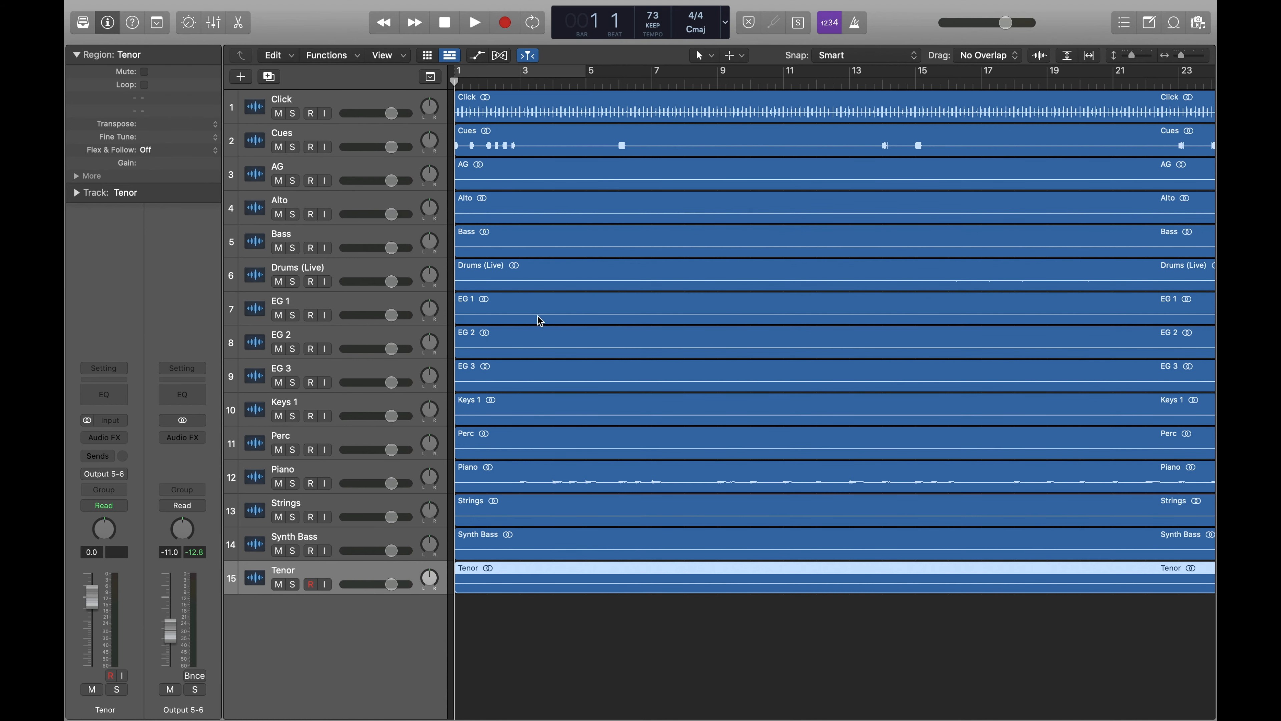
{"action": "left_click", "coordinate": [462, 168]}
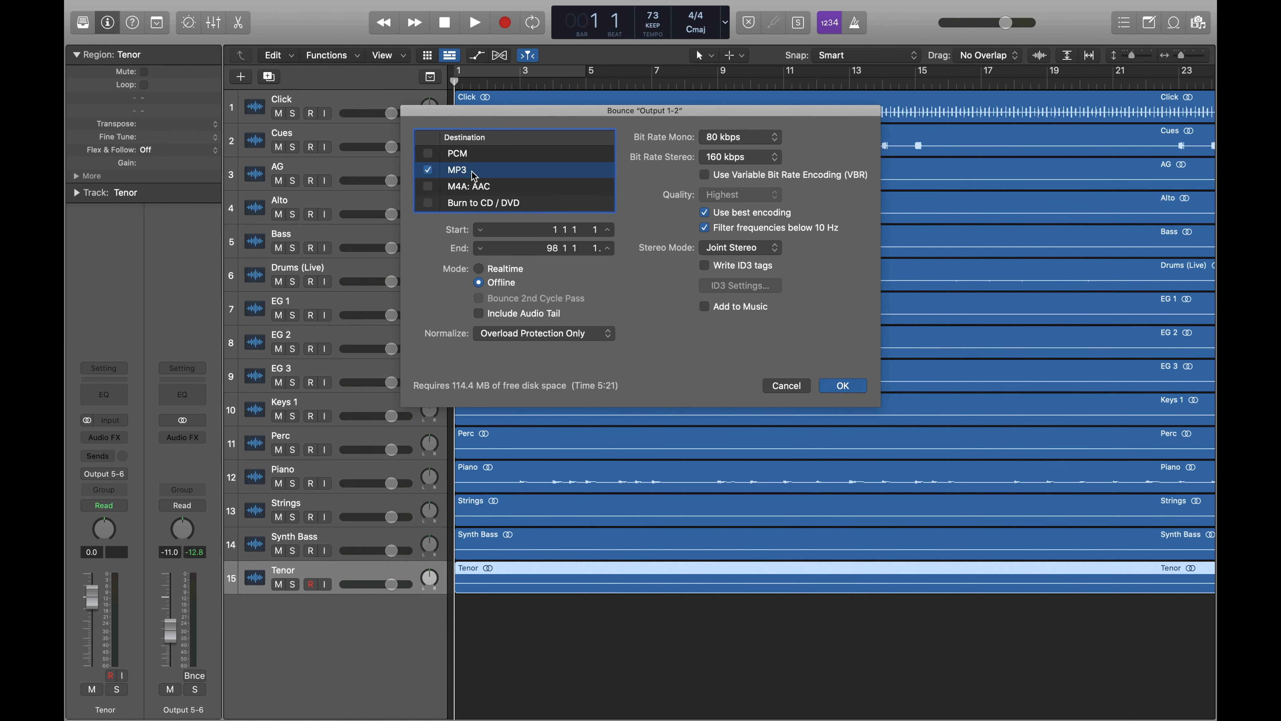
{"action": "left_click", "coordinate": [850, 387]}
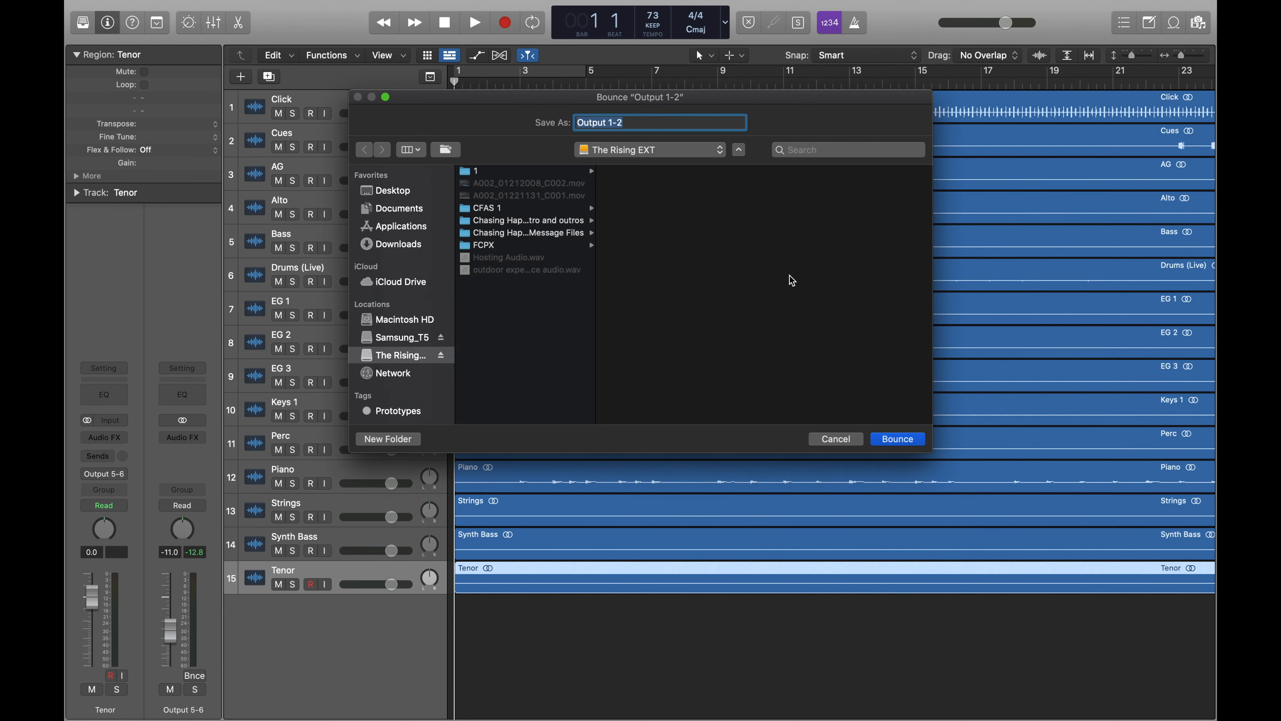
Create a folder named O Praise The Name BOOSTS inside Ableton Video Series on the Samsung_T5 drive for the bounce.
{"action": "left_click", "coordinate": [398, 337]}
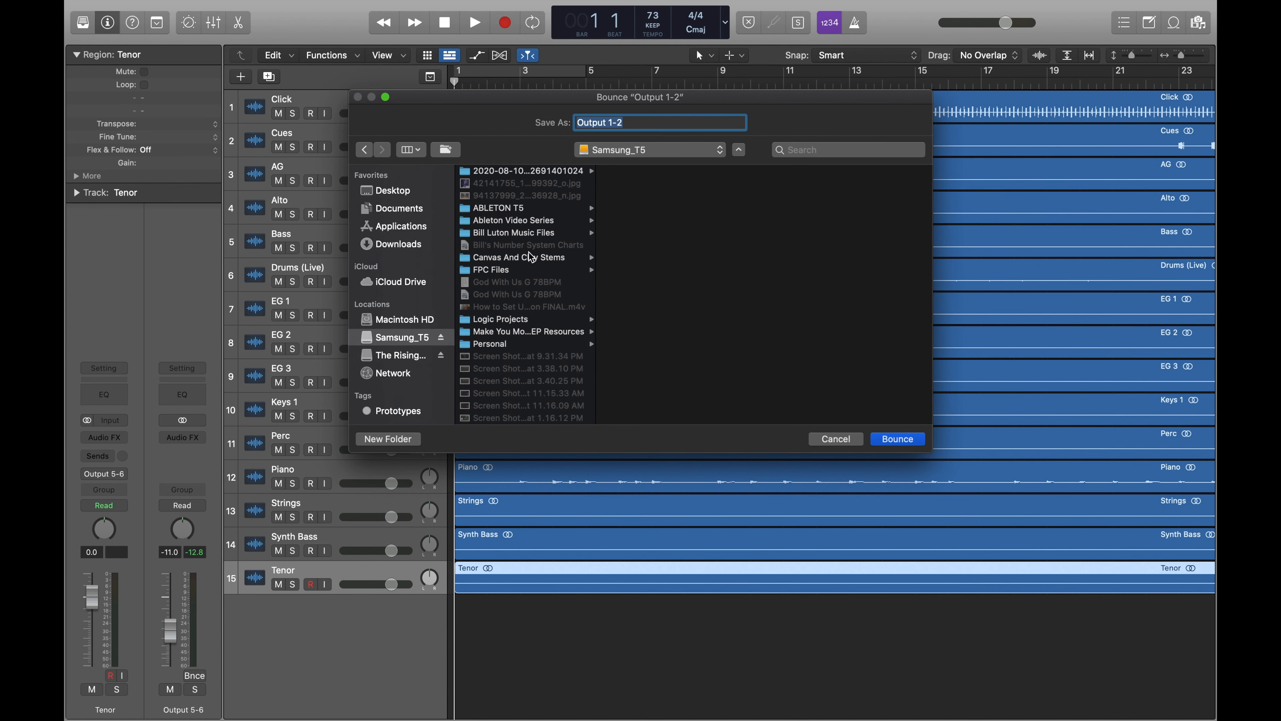
{"action": "left_click", "coordinate": [512, 222]}
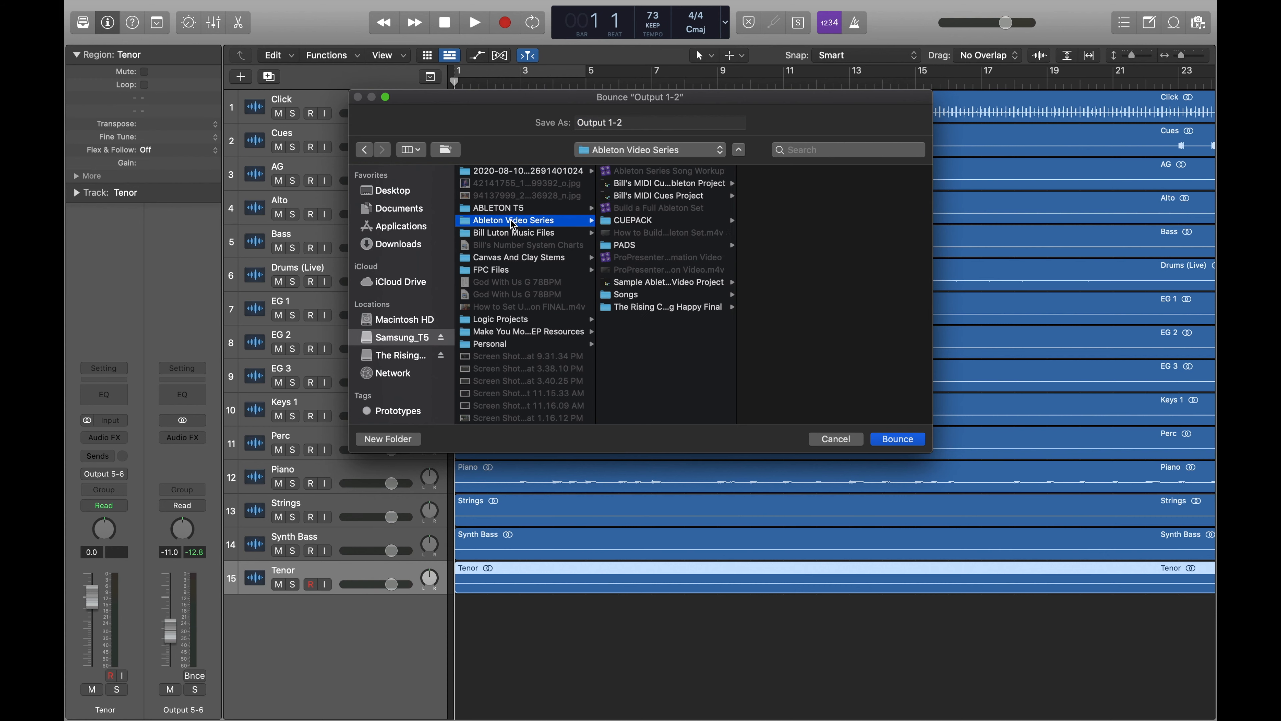
{"action": "left_click", "coordinate": [399, 439]}
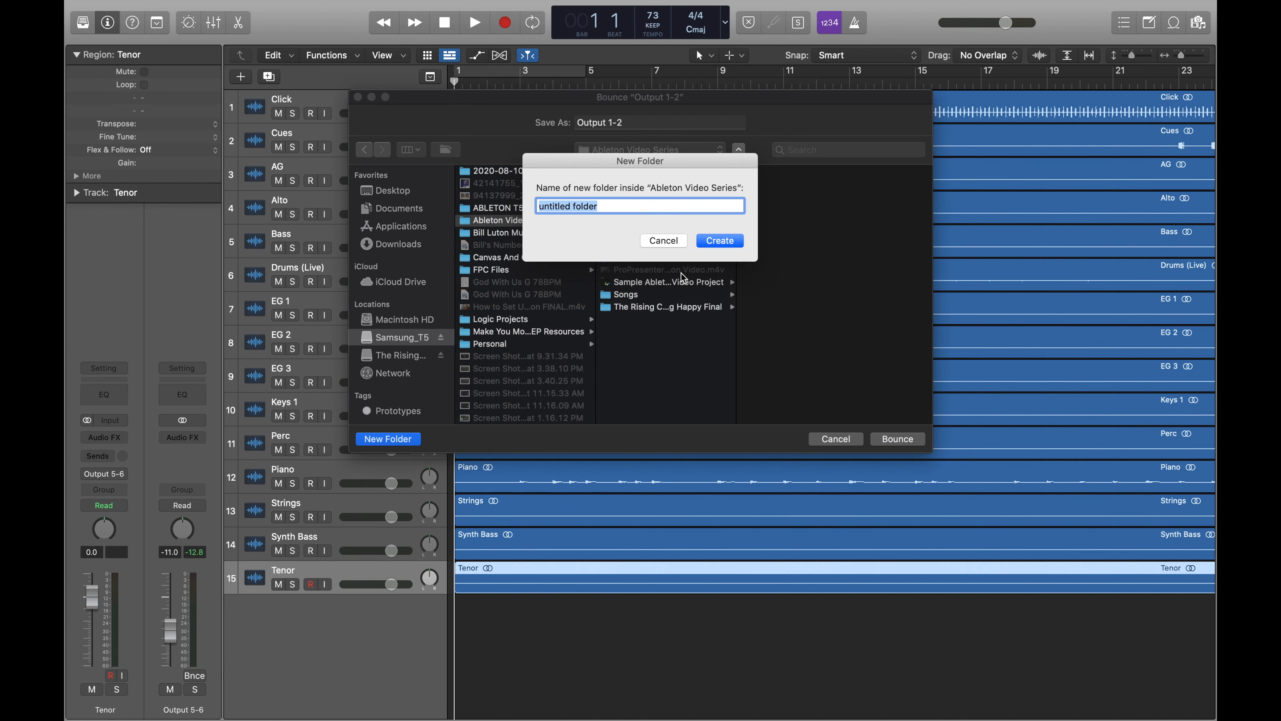
{"action": "type", "text": "O Praise The Name BOOSTS"}
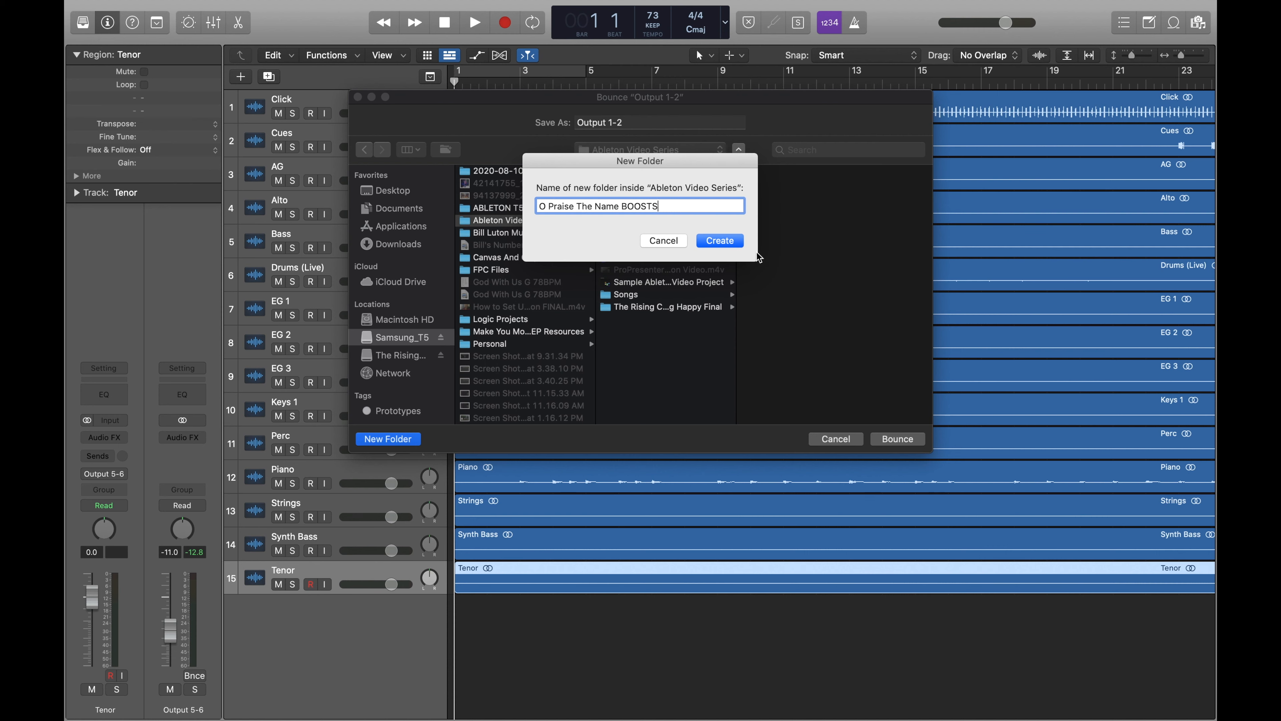
{"action": "key", "text": "Return"}
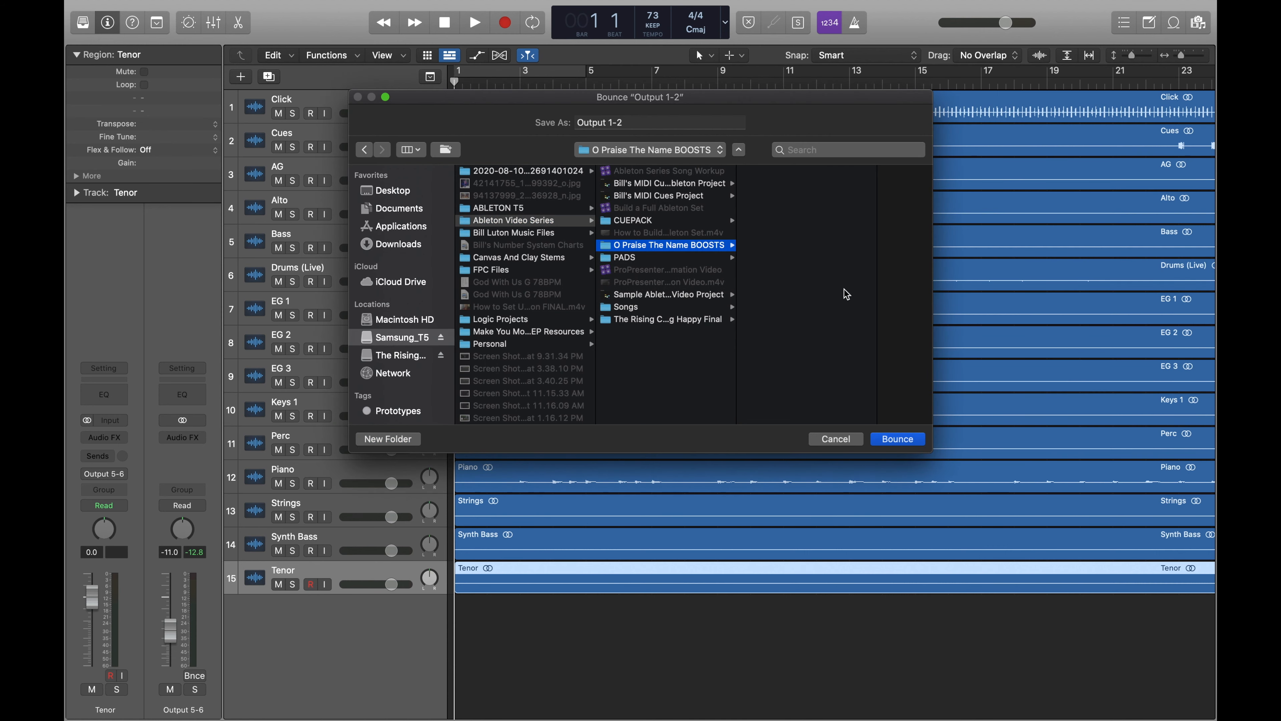
Name the file O Praise The Name PRACTICE TRACK and bounce it into the new folder.
{"action": "left_click", "coordinate": [631, 122]}
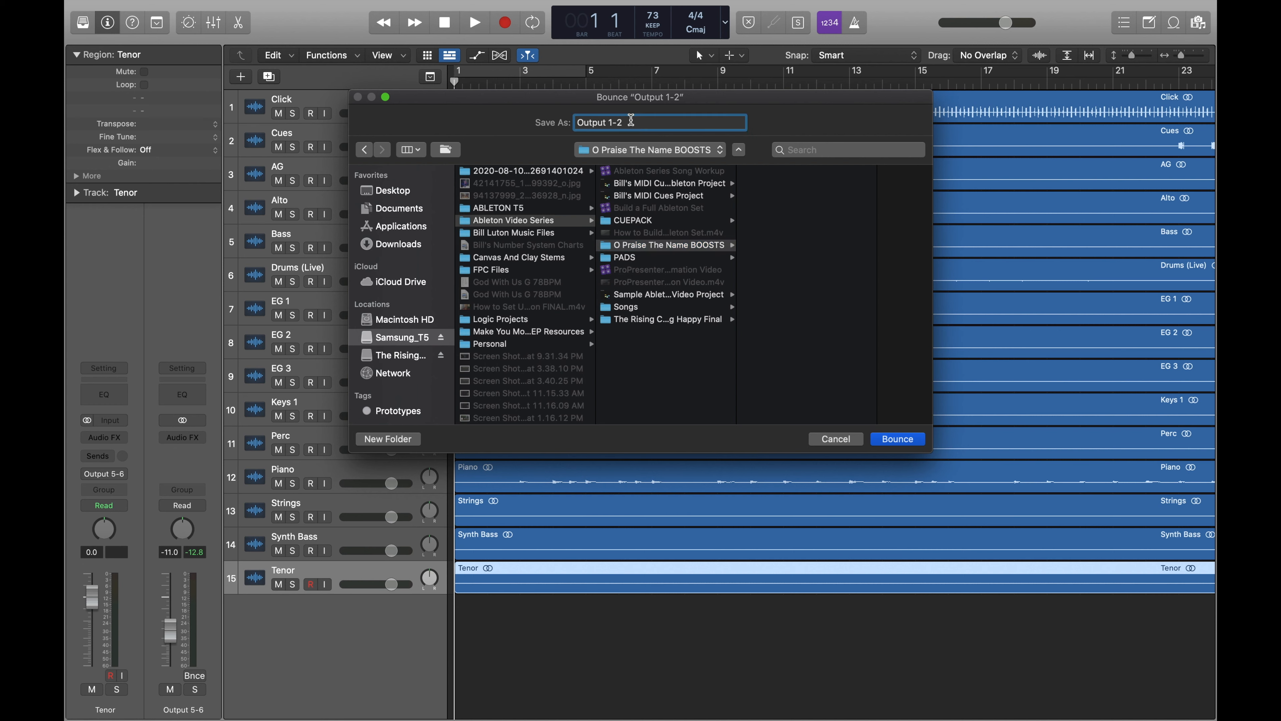
{"action": "triple_click", "coordinate": [631, 122]}
{"action": "type", "text": "O"}
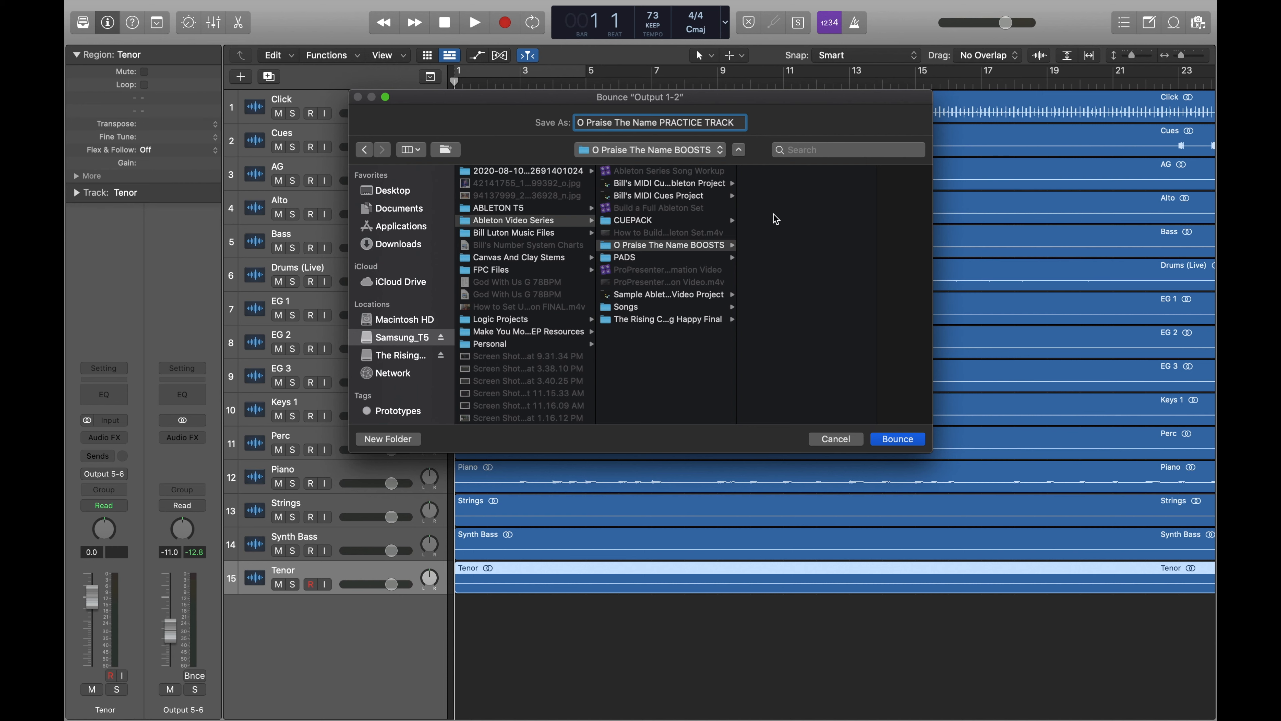
{"action": "left_click", "coordinate": [911, 443]}
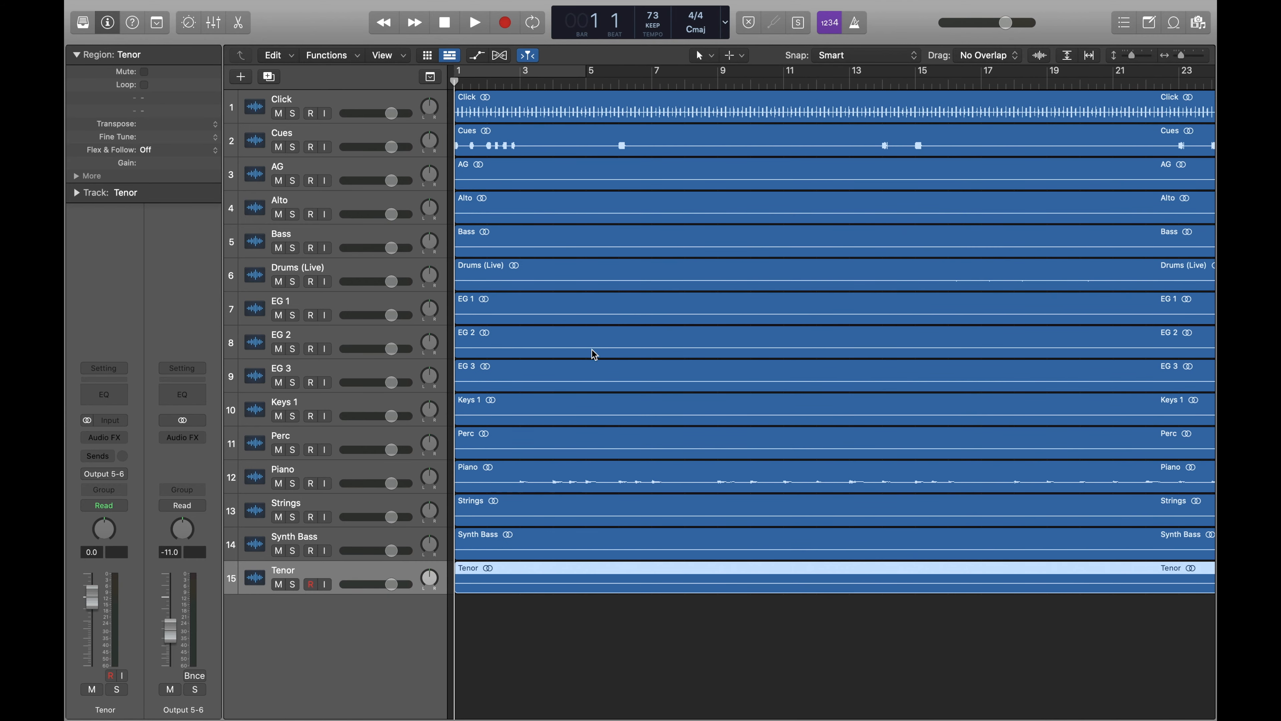
Lower the volume of the Click and Cues tracks together to -4.0 dB.
{"action": "left_click", "coordinate": [352, 105]}
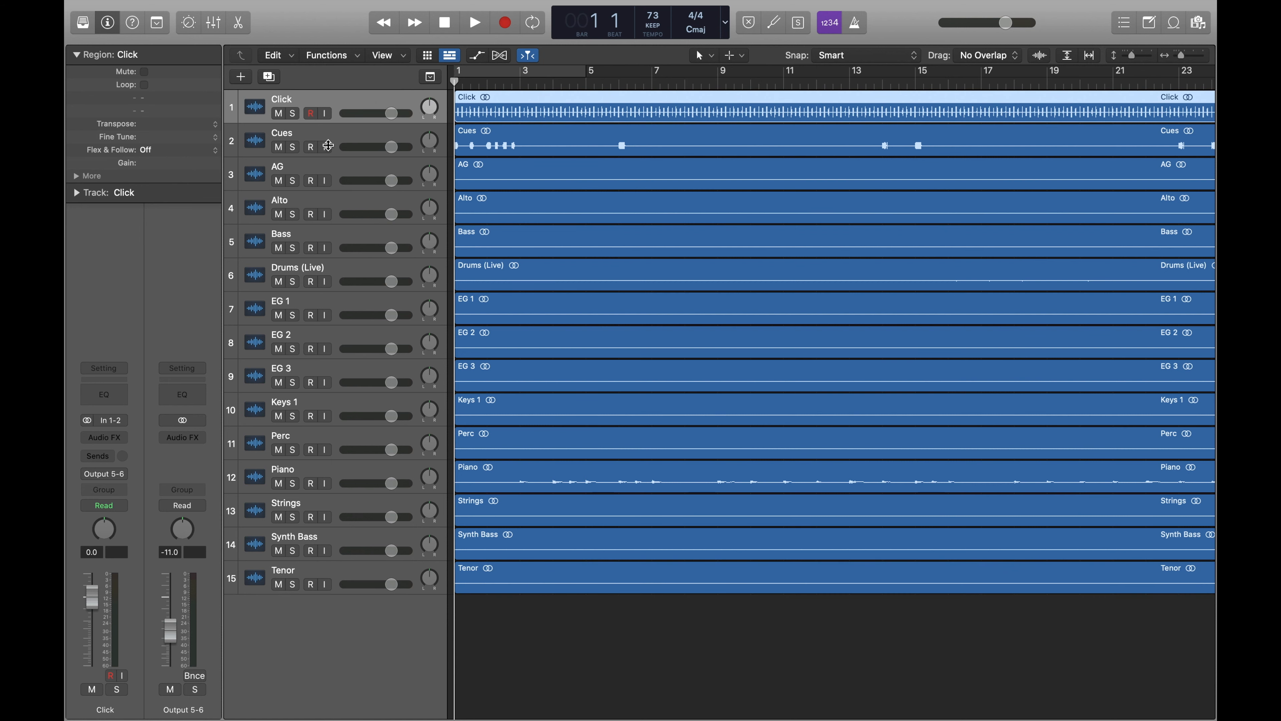
{"action": "left_click", "coordinate": [353, 141], "text": "shift"}
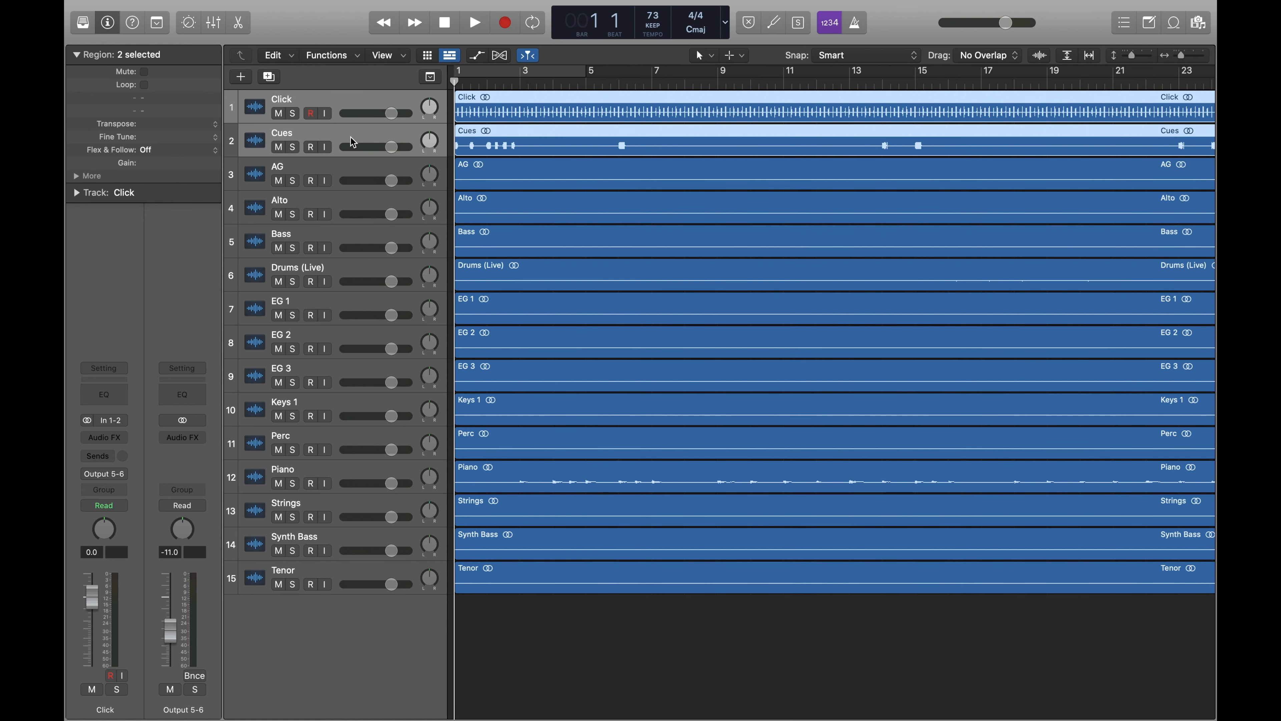
{"action": "left_click_drag", "start_coordinate": [393, 147], "coordinate": [364, 154]}
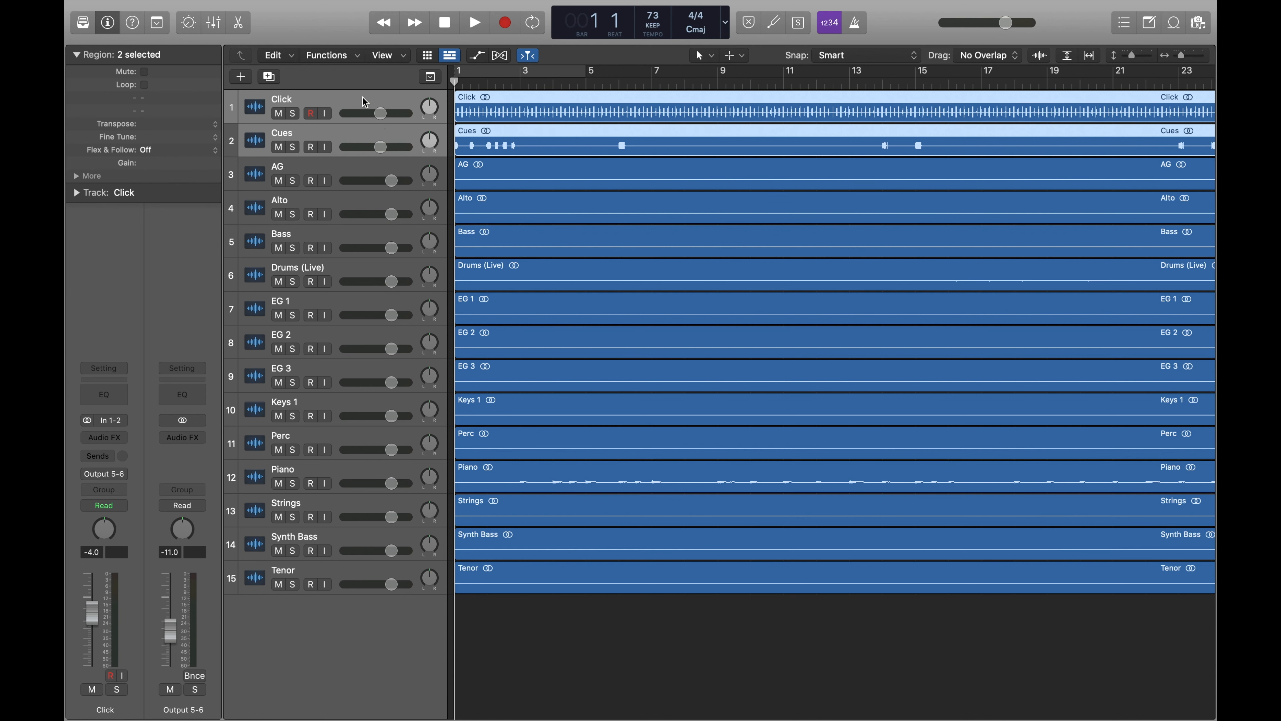
{"action": "left_click", "coordinate": [363, 97]}
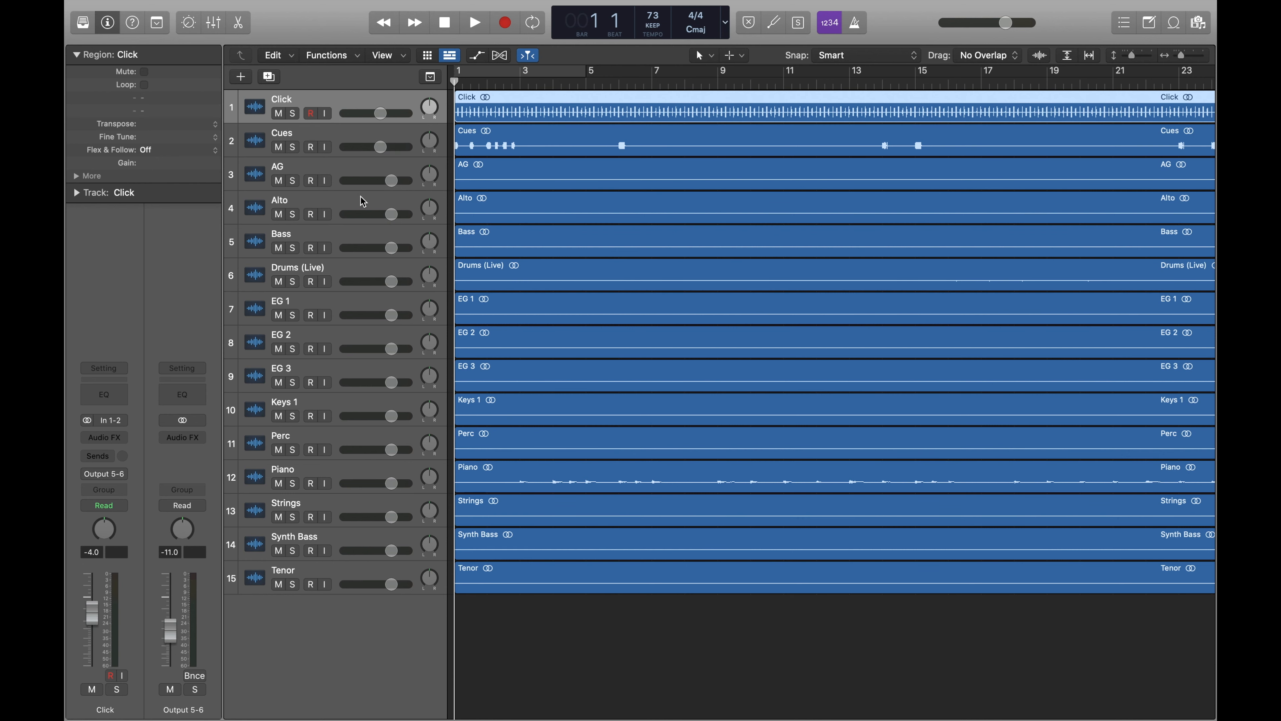
Lower all tracks from AG to Tenor together to -11.0 dB, and boost the AG track alone to 6.0 dB.
{"action": "left_click", "coordinate": [370, 167]}
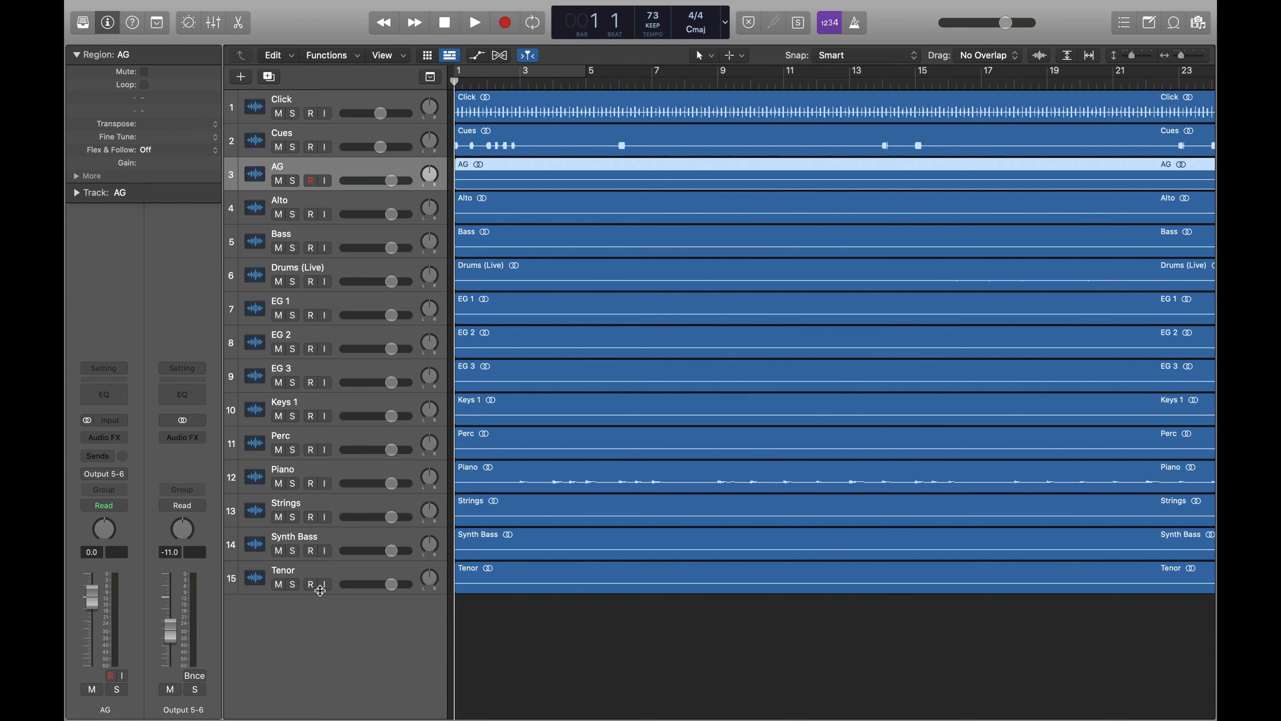
{"action": "left_click", "coordinate": [359, 575], "text": "shift"}
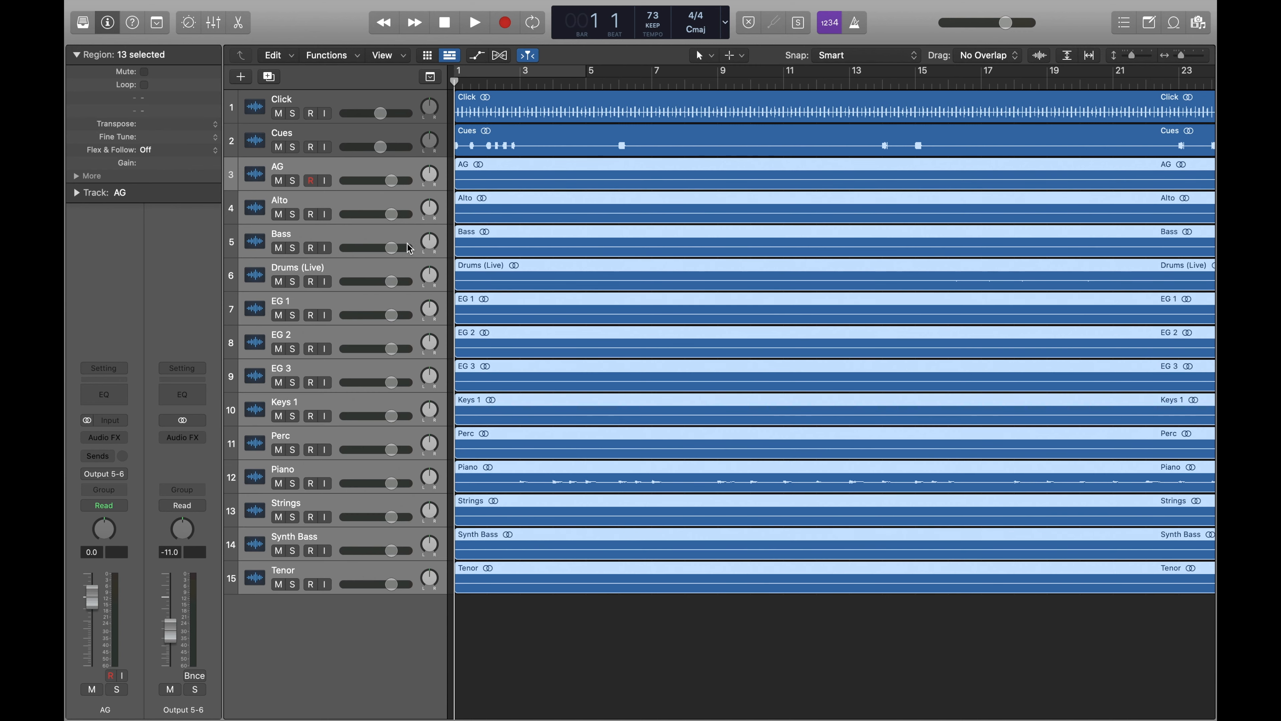
{"action": "left_click_drag", "start_coordinate": [391, 180], "coordinate": [334, 193]}
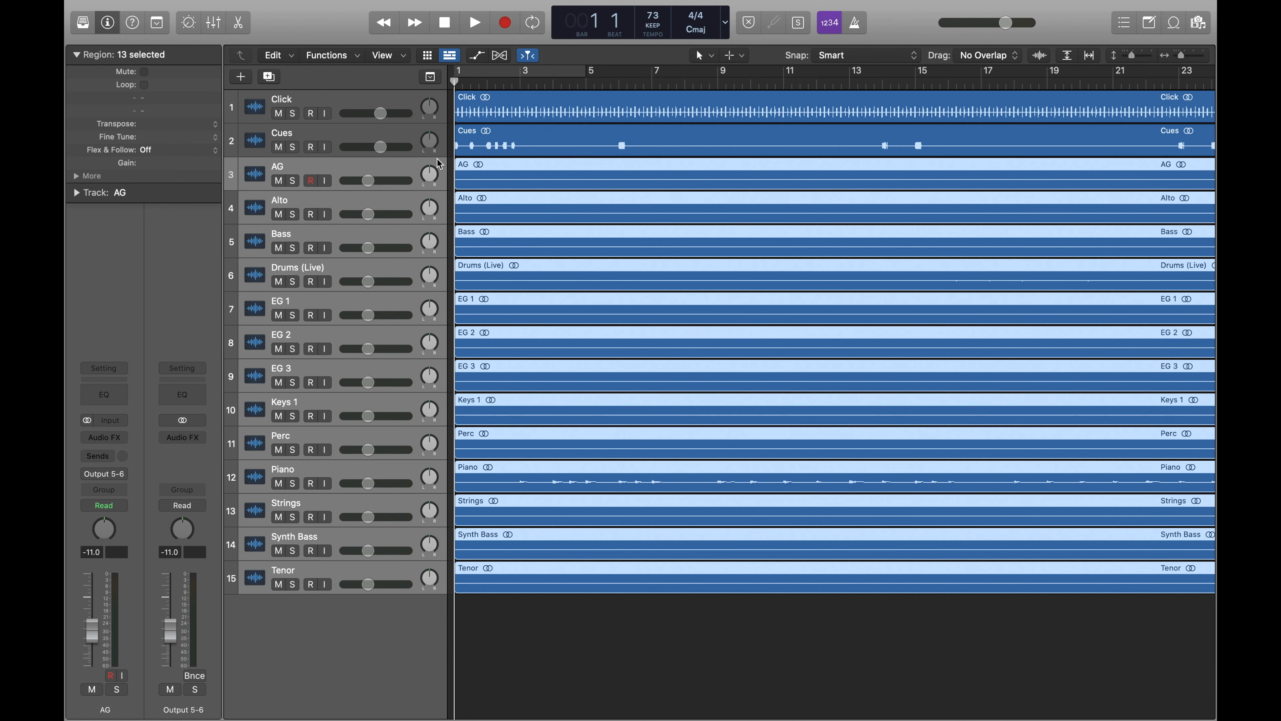
{"action": "left_click", "coordinate": [406, 169]}
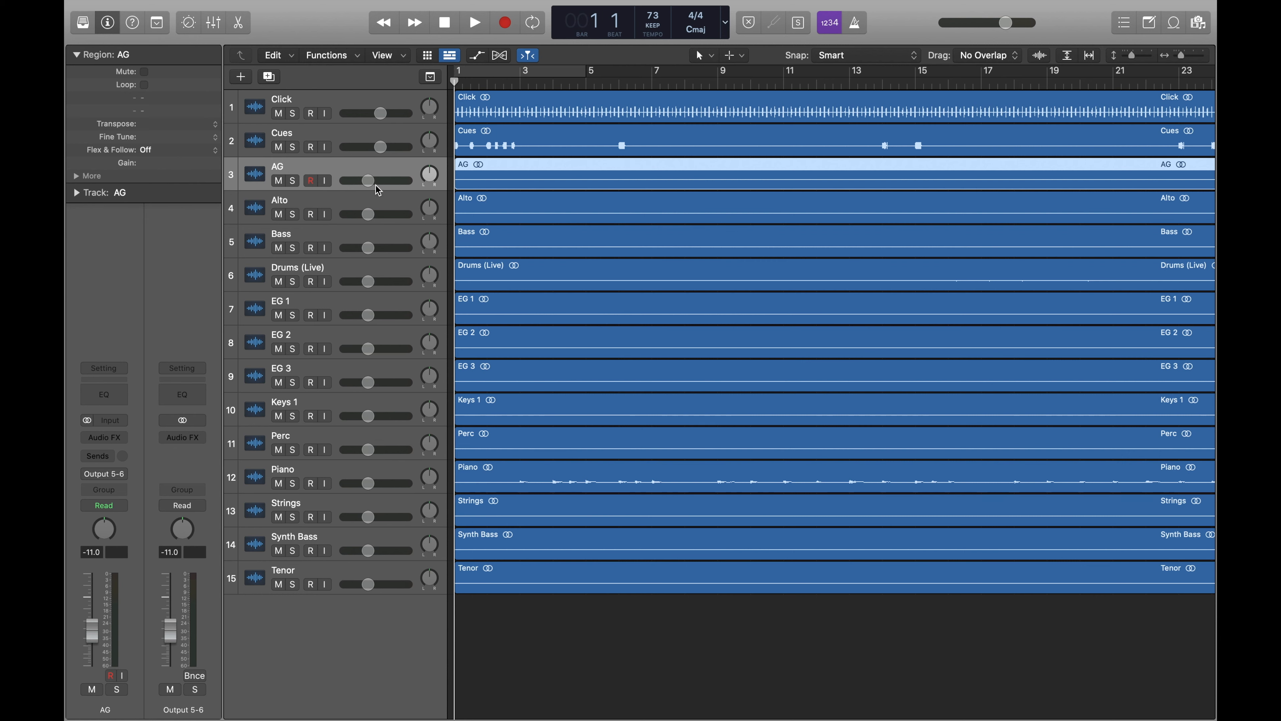
{"action": "left_click_drag", "start_coordinate": [369, 181], "coordinate": [479, 183]}
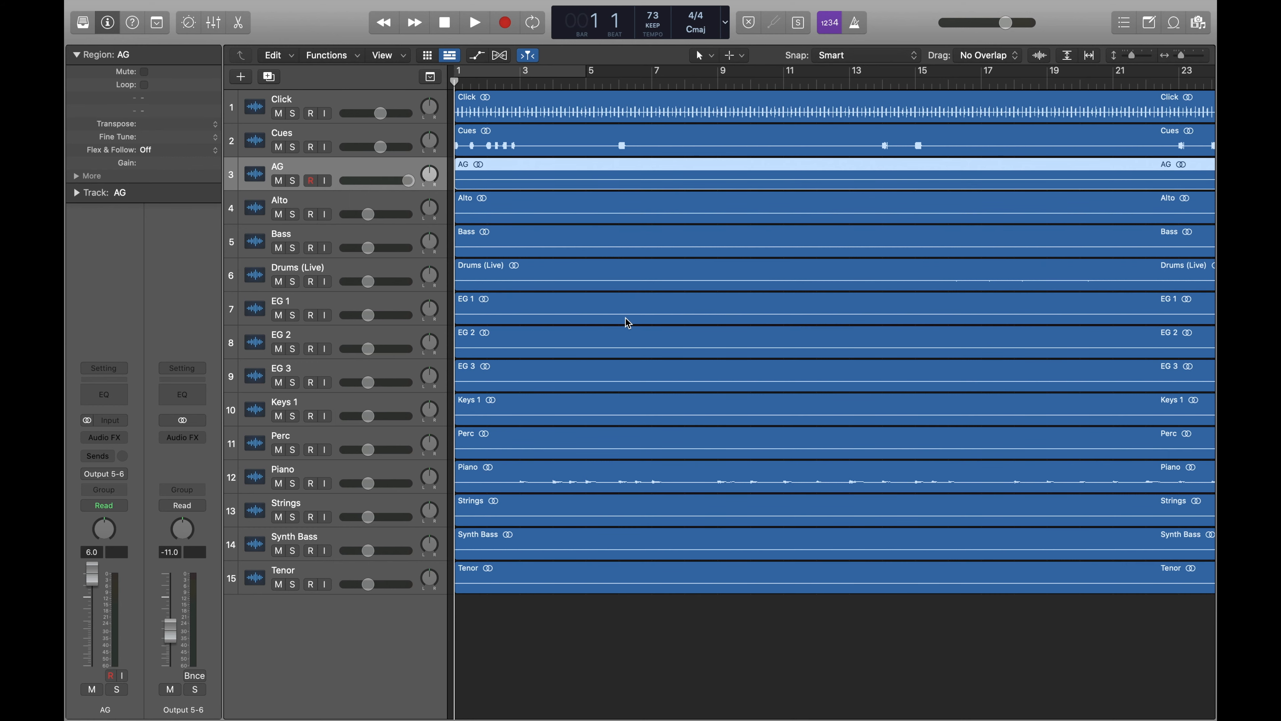
Play the song from bar 34, where the acoustic guitar enters, and again further on to check the AG boost.
{"action": "scroll", "coordinate": [766, 240], "scroll_direction": "right", "scroll_amount": 15}
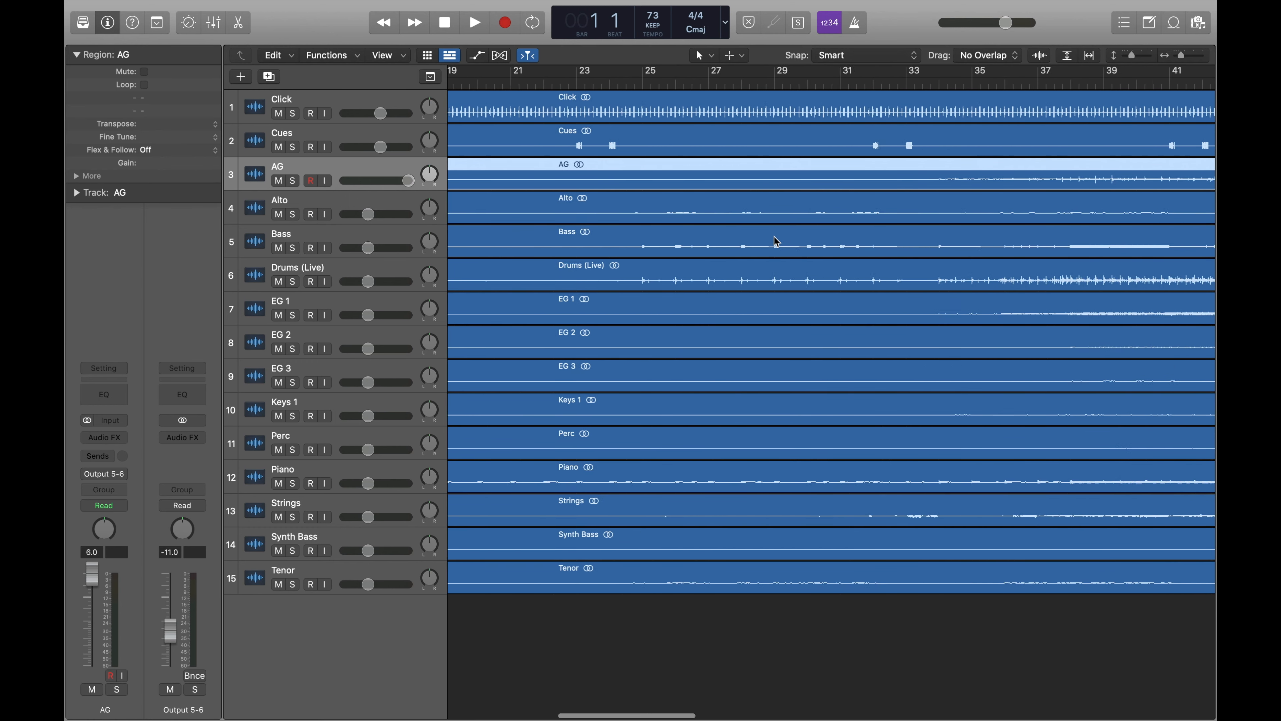
{"action": "scroll", "coordinate": [772, 238], "scroll_direction": "right", "scroll_amount": 2}
{"action": "left_click", "coordinate": [661, 80]}
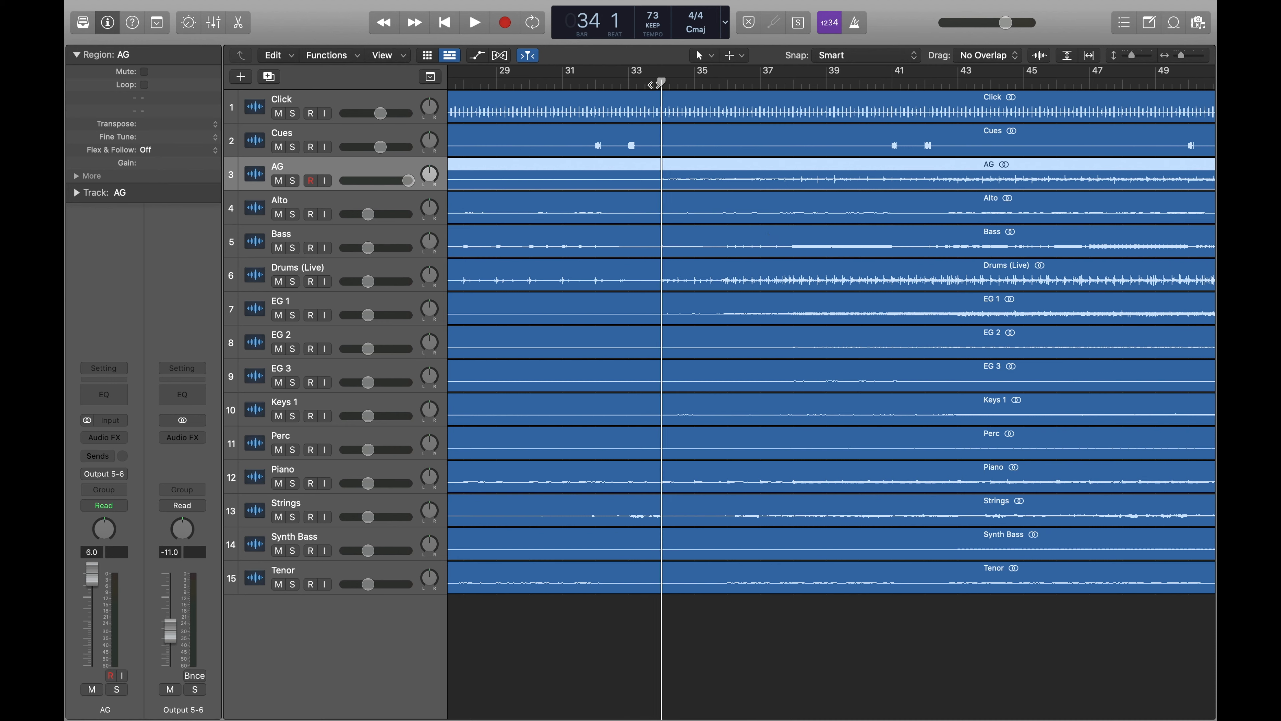
{"action": "key", "text": "space"}
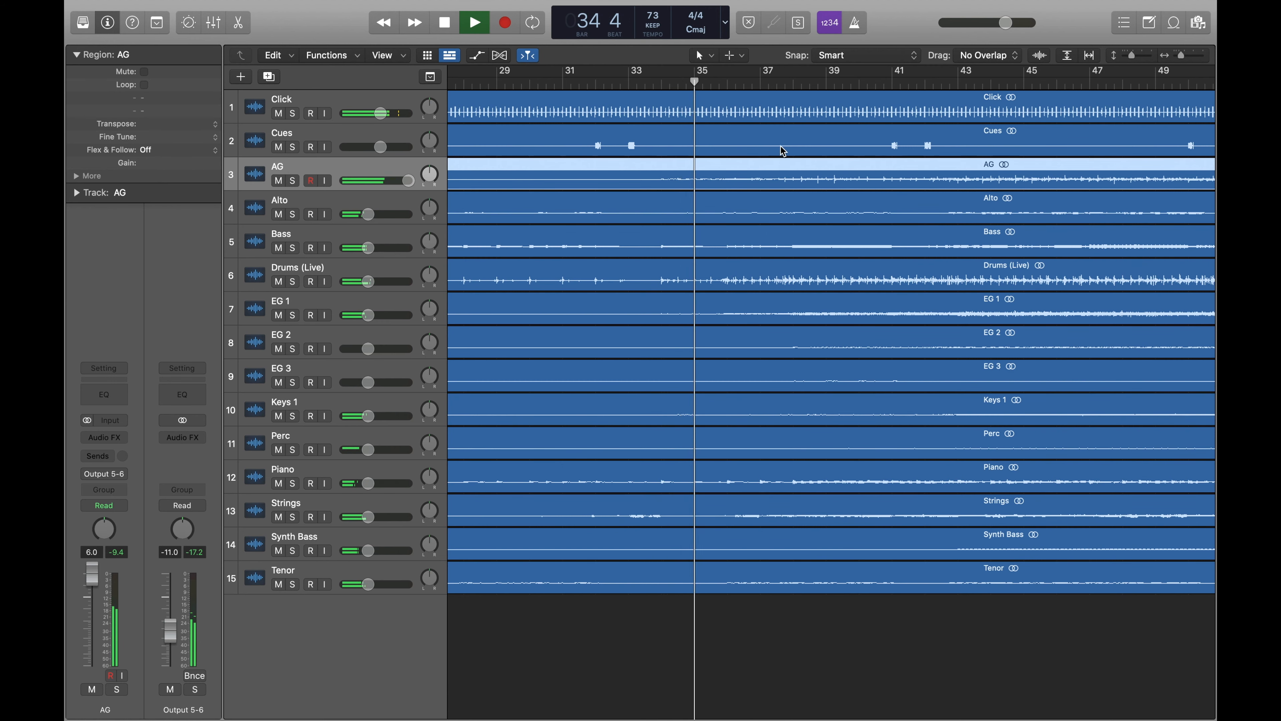
{"action": "left_click", "coordinate": [963, 81]}
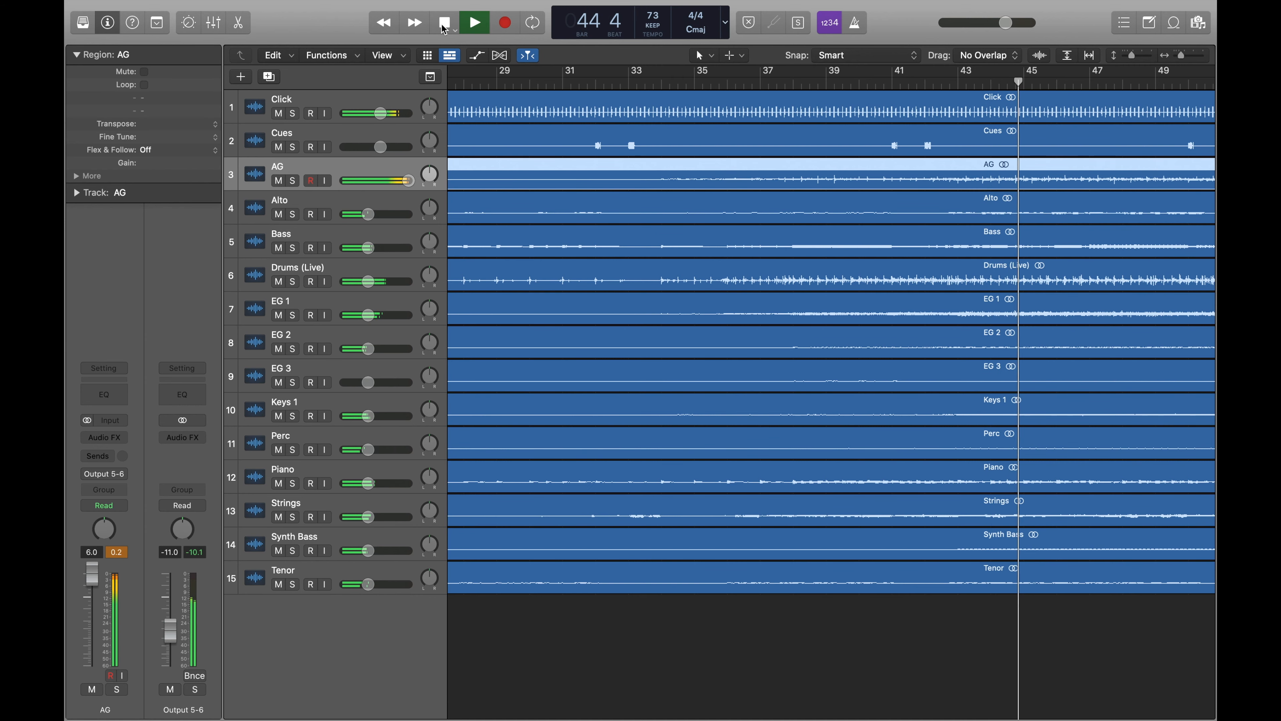
{"action": "left_click", "coordinate": [445, 24]}
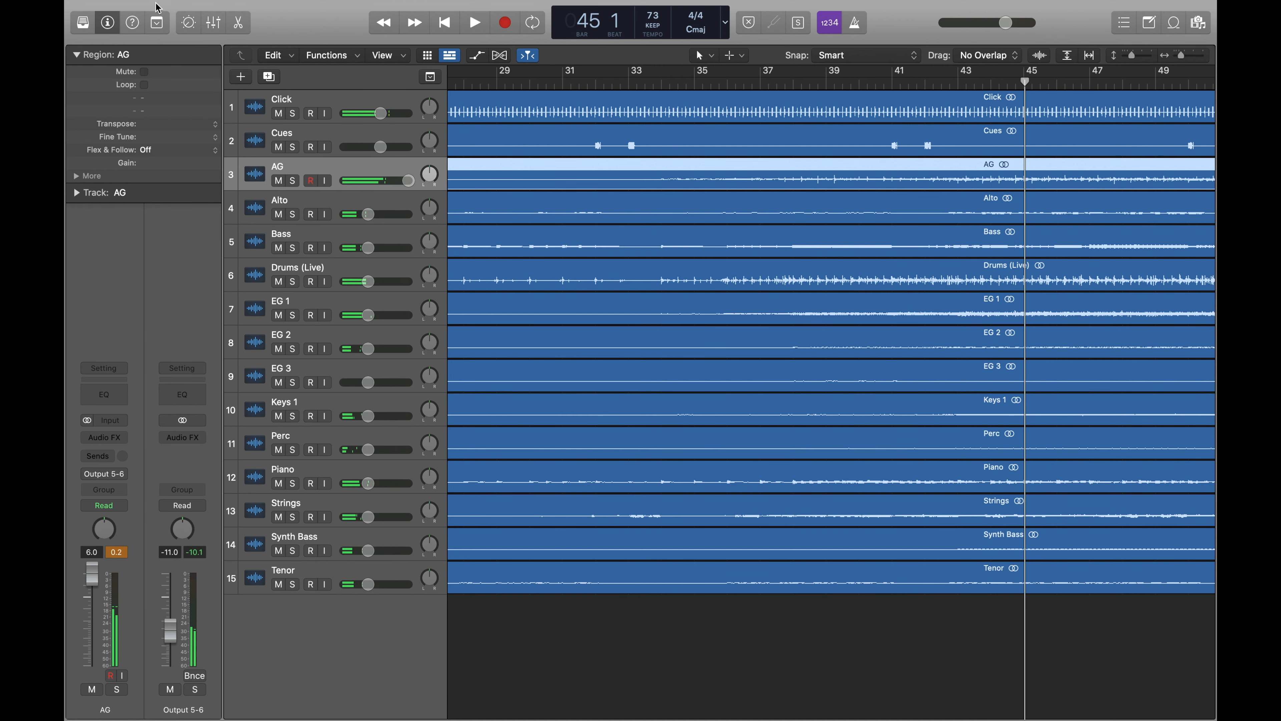
Bounce the song as an MP3 named O Praise The Name AG BOOST into the O Praise The Name BOOSTS folder.
{"action": "left_click", "coordinate": [172, 6]}
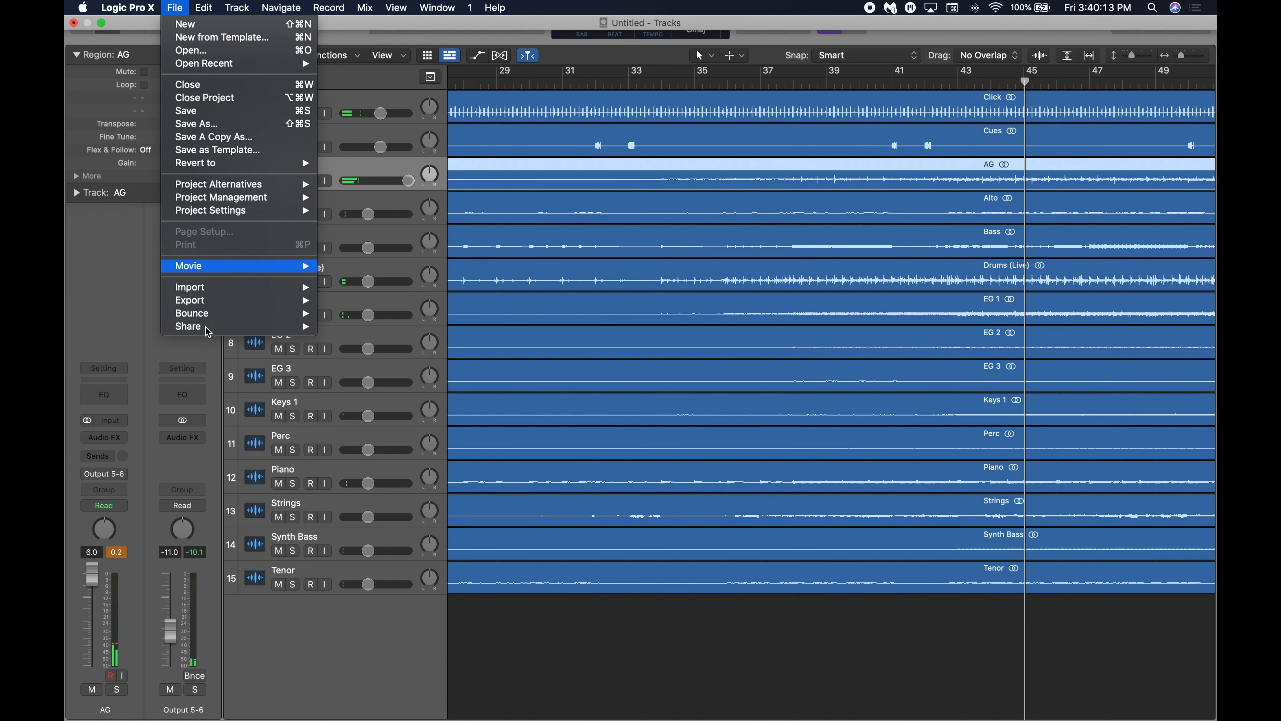
{"action": "mouse_move", "coordinate": [215, 321]}
{"action": "left_click", "coordinate": [385, 358]}
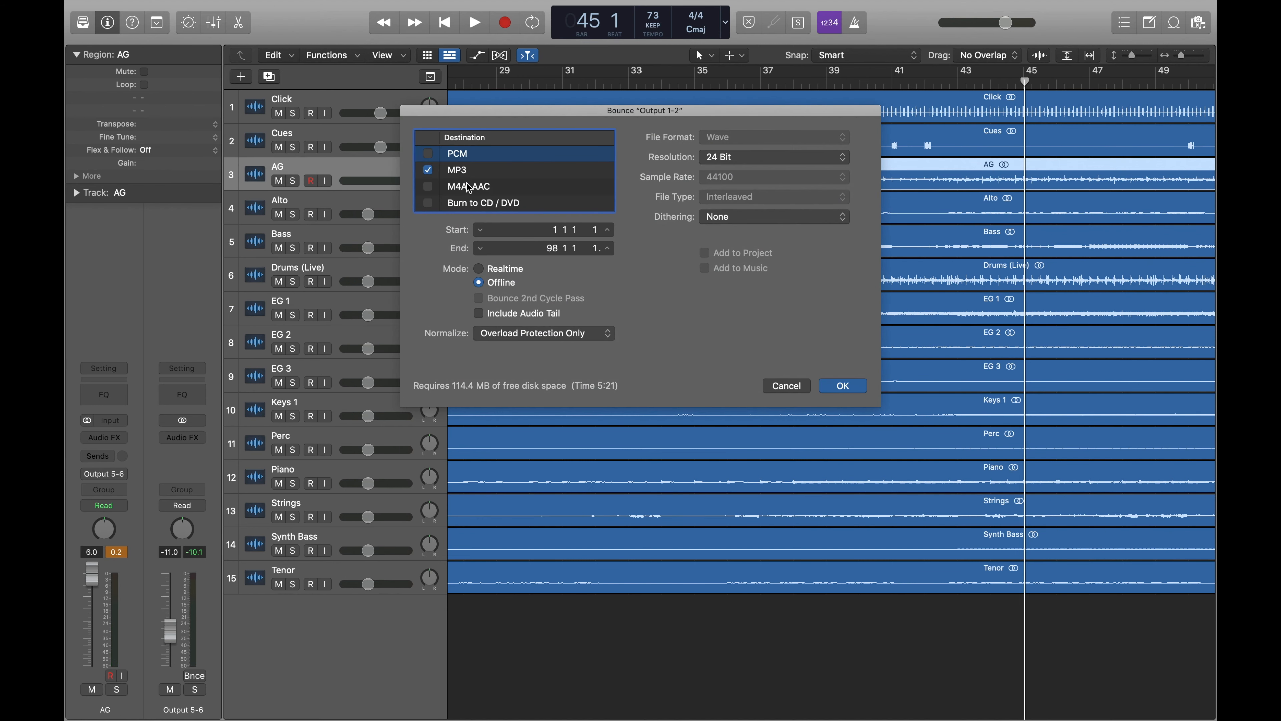
{"action": "left_click", "coordinate": [467, 177]}
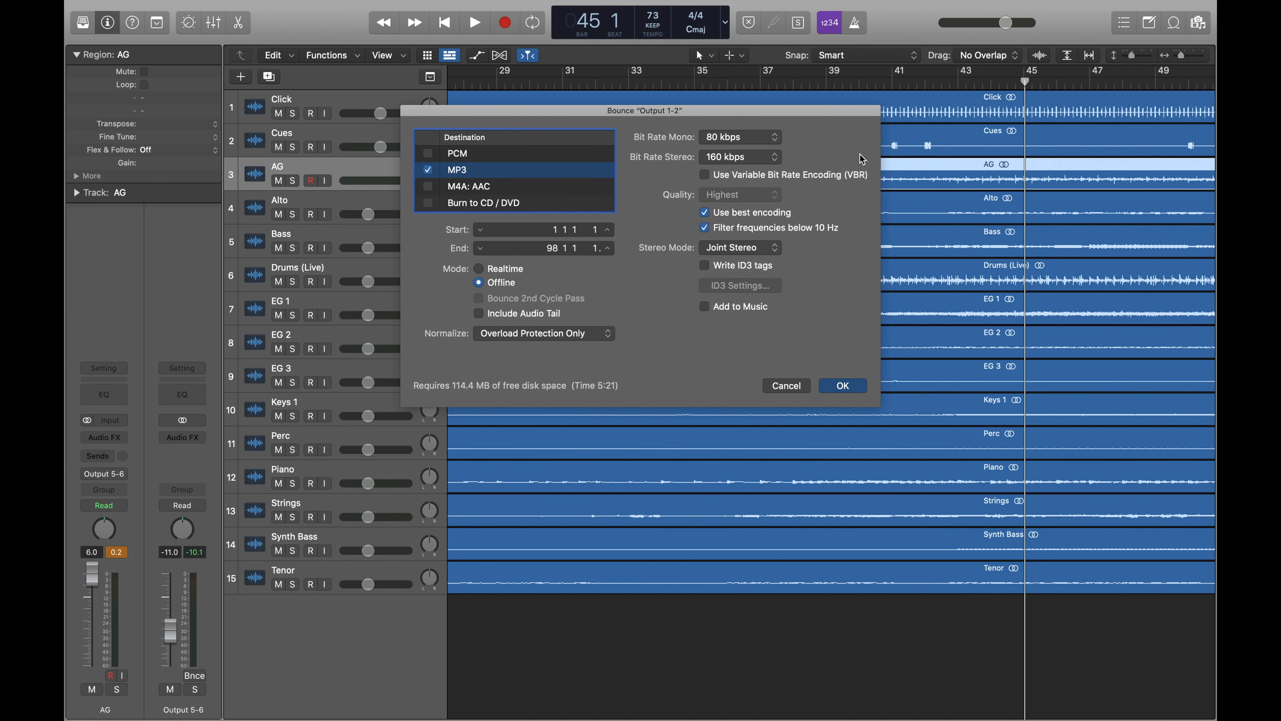
{"action": "double_click", "coordinate": [673, 122]}
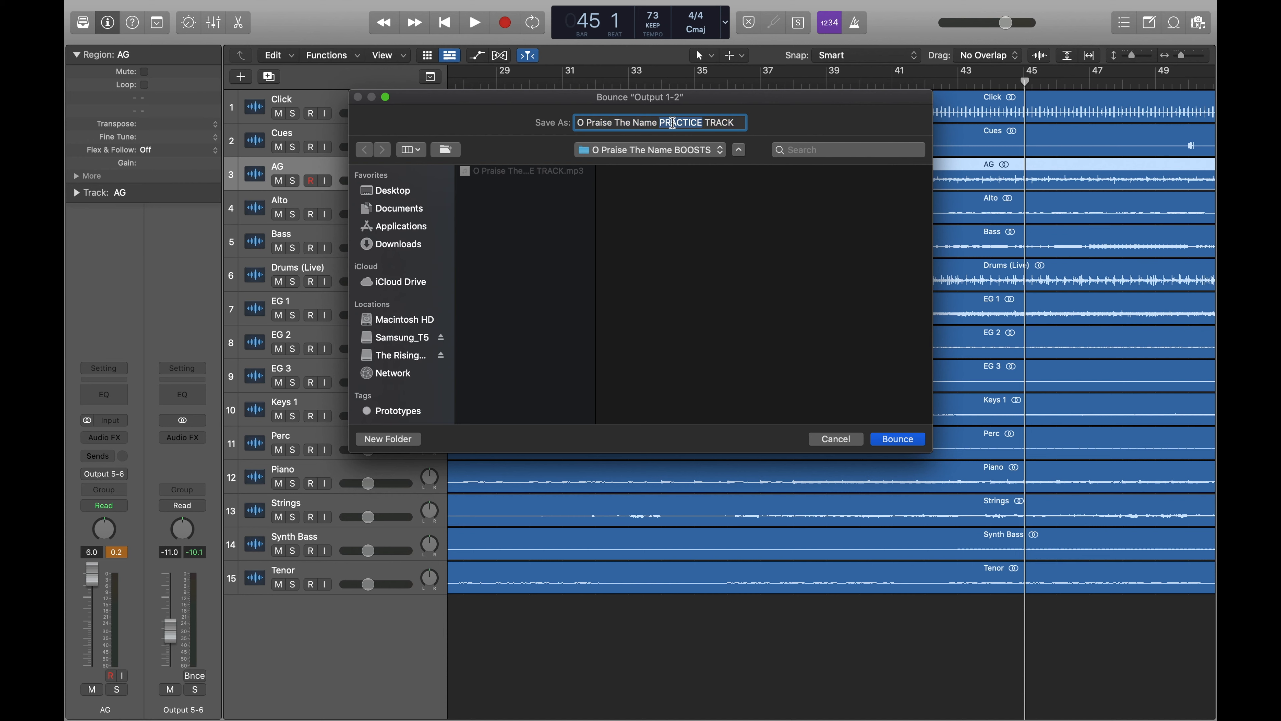
{"action": "type", "text": "AG BOOST"}
{"action": "left_click_drag", "start_coordinate": [737, 123], "coordinate": [705, 122]}
{"action": "key", "text": "BackSpace"}
{"action": "left_click", "coordinate": [899, 439]}
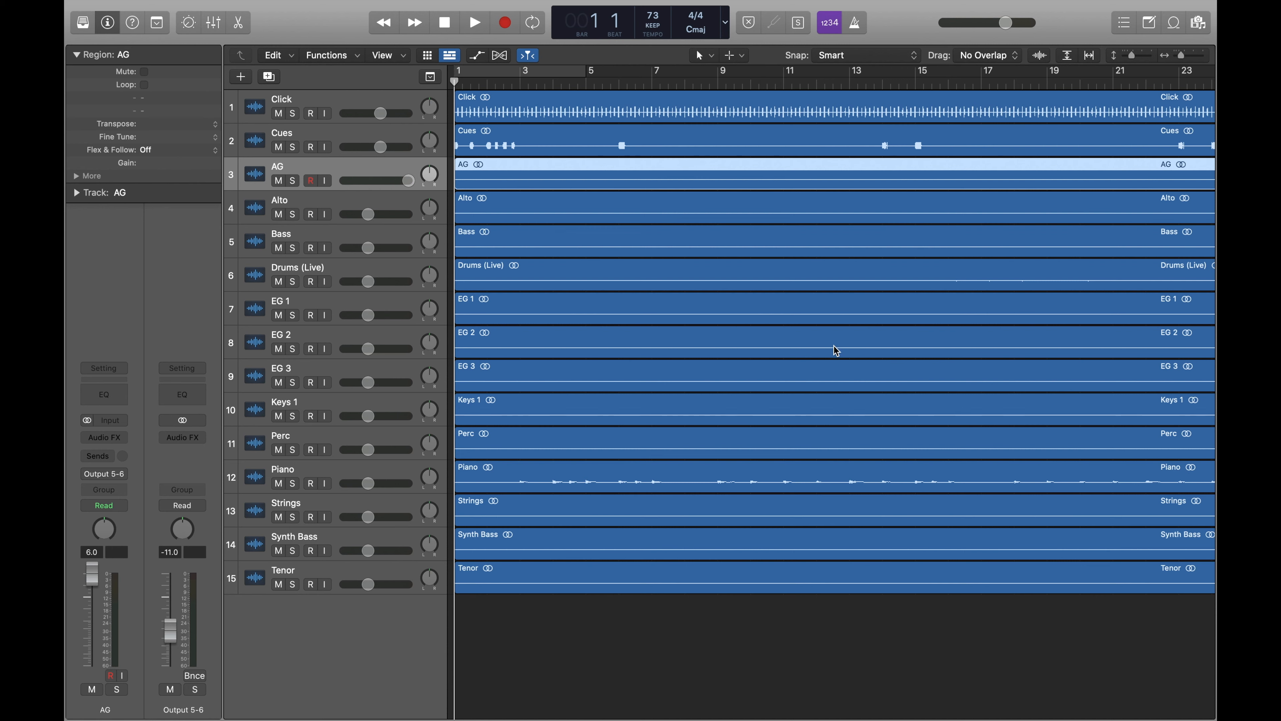
Return the AG track to -11.0 dB and raise the Drums (Live) track's volume to maximum.
{"action": "left_click_drag", "start_coordinate": [410, 181], "coordinate": [307, 192]}
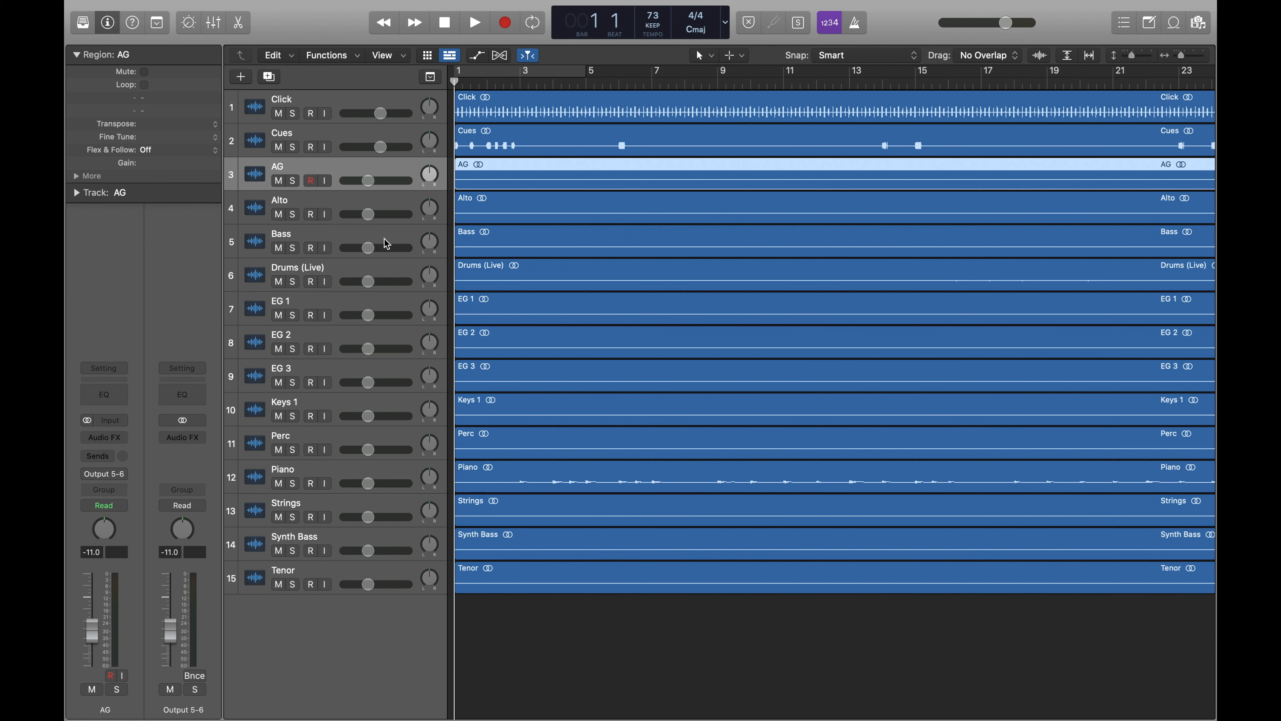
{"action": "left_click", "coordinate": [346, 206]}
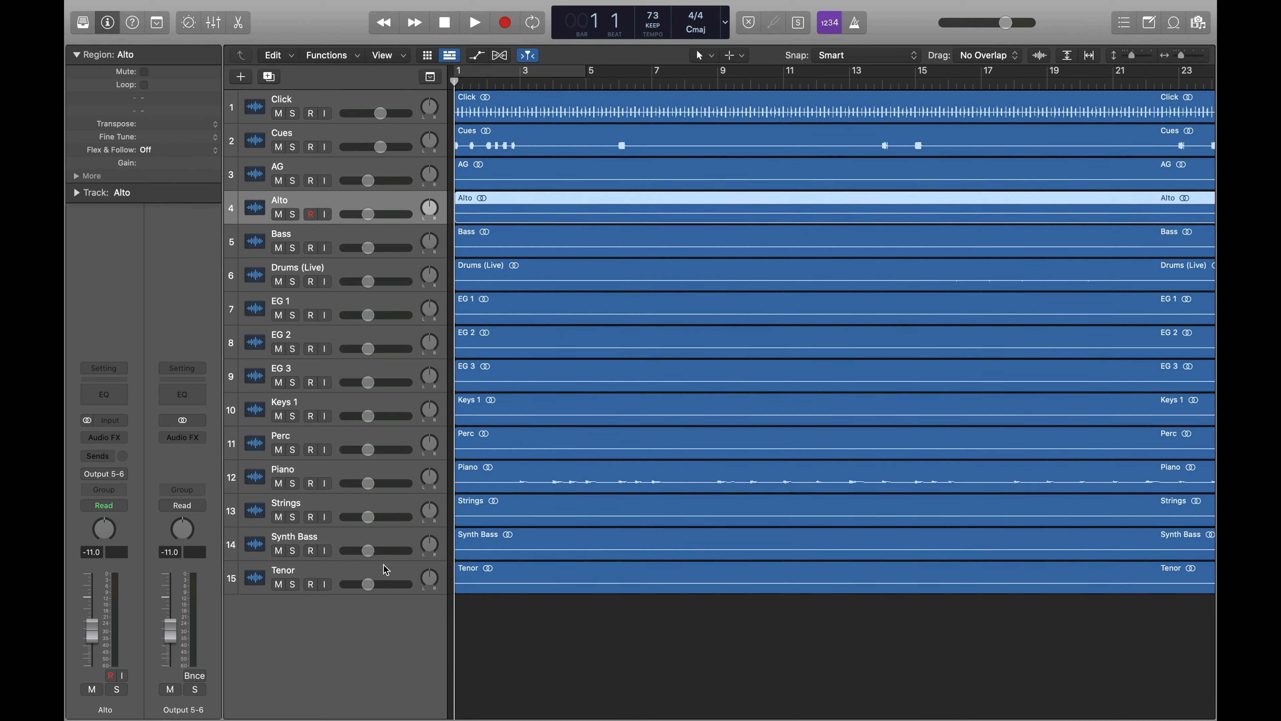
{"action": "left_click", "coordinate": [333, 569]}
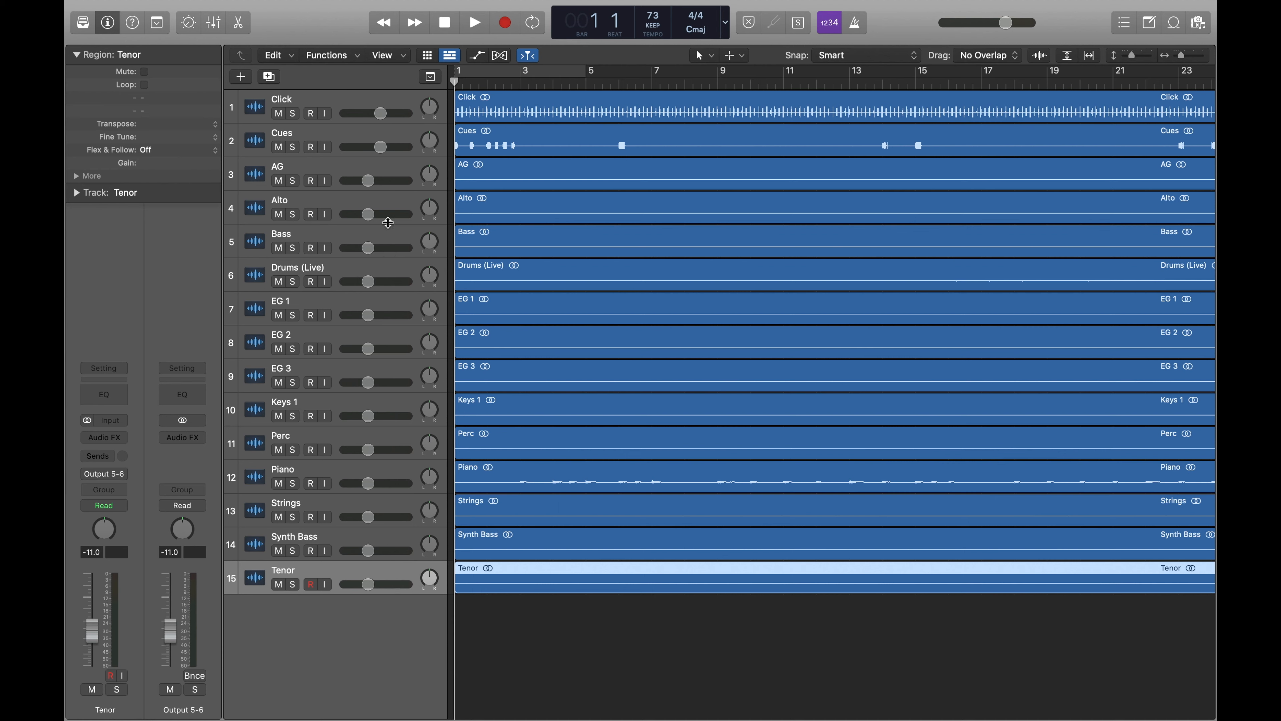
{"action": "left_click_drag", "start_coordinate": [369, 248], "coordinate": [577, 206]}
Play the song from the start and around bars 26, 38, 79 and 83 to check the Drums (Live) boost, and return to the beginning.
{"action": "key", "text": "space"}
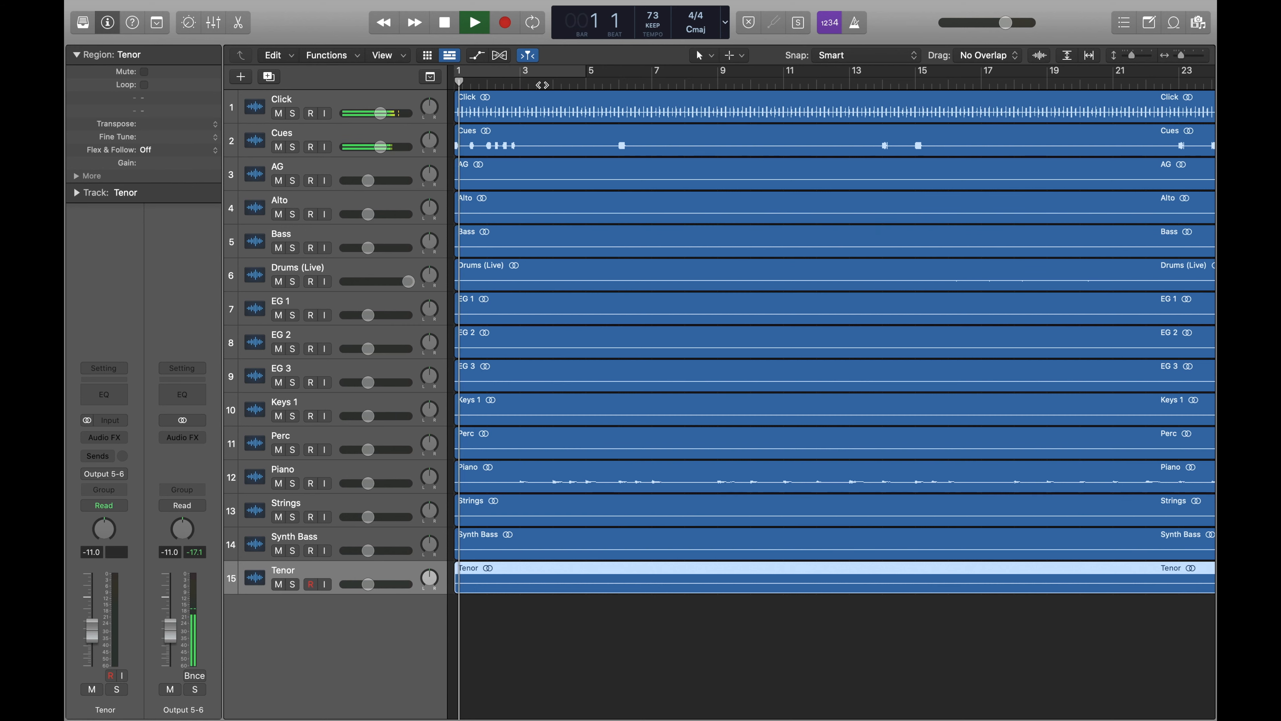
{"action": "scroll", "coordinate": [666, 188], "scroll_direction": "right", "scroll_amount": 10}
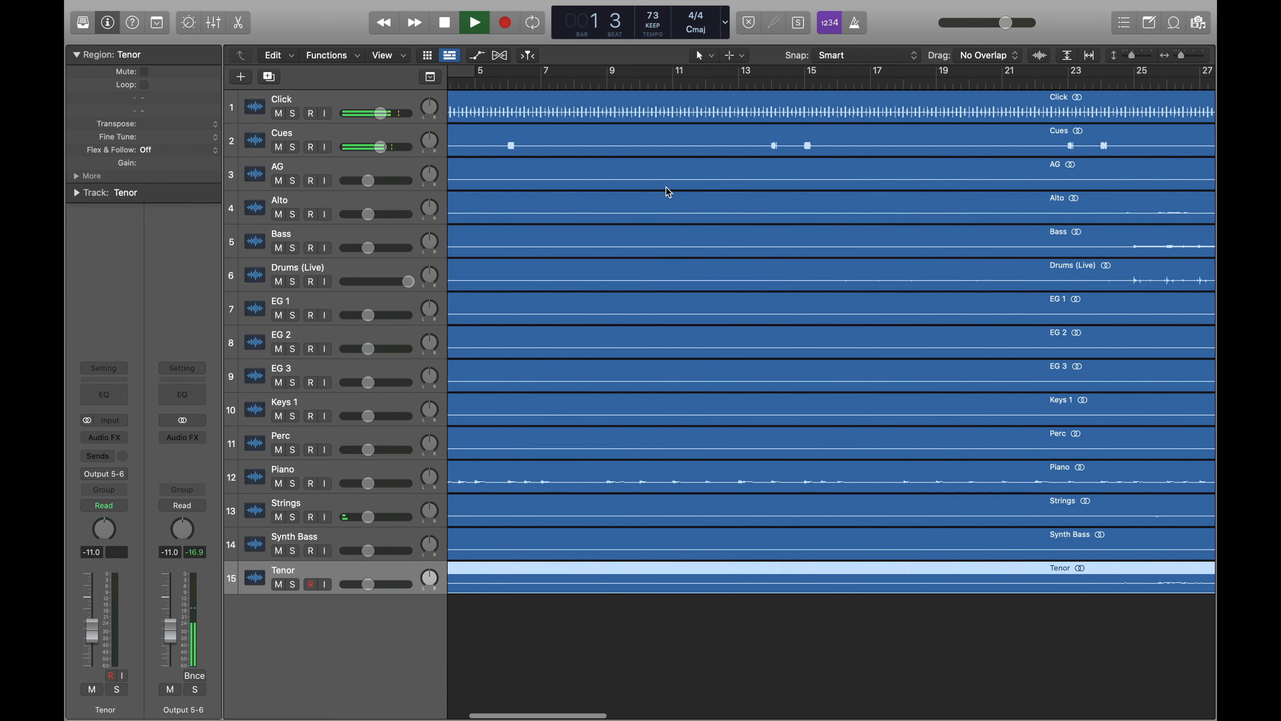
{"action": "left_click", "coordinate": [942, 78]}
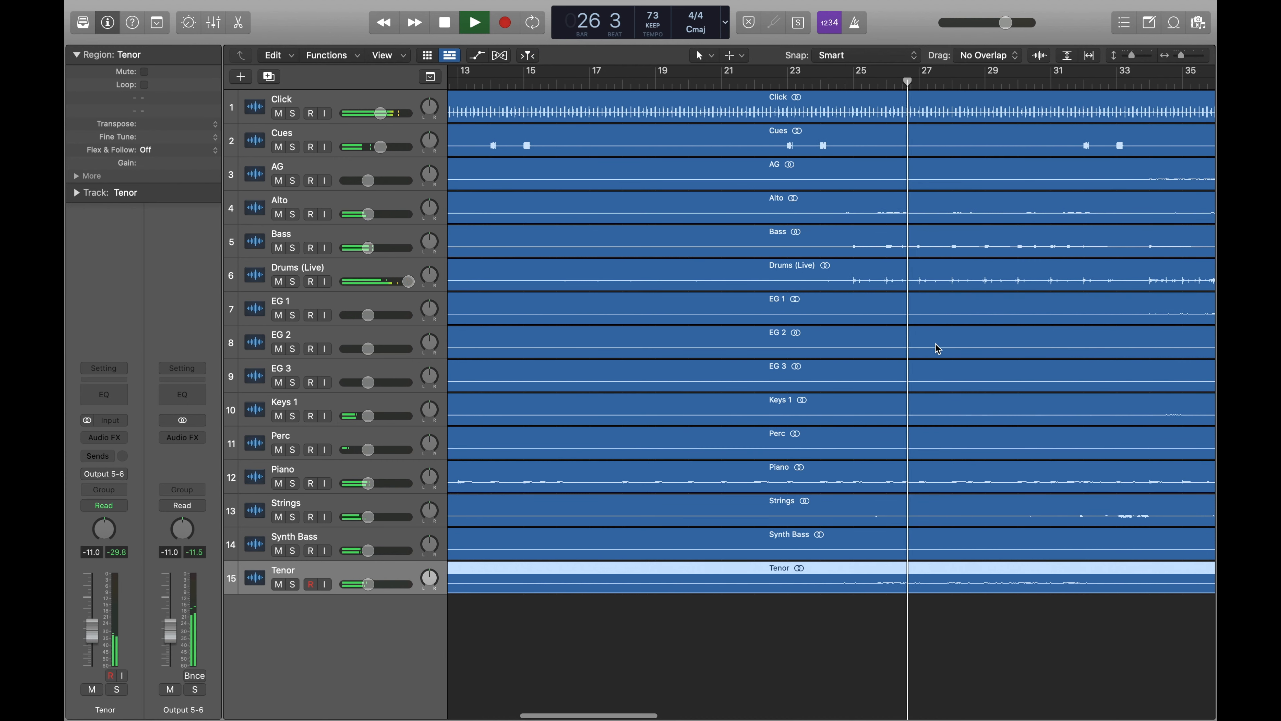
{"action": "scroll", "coordinate": [984, 343], "scroll_direction": "right", "scroll_amount": 5}
{"action": "scroll", "coordinate": [1009, 339], "scroll_direction": "right", "scroll_amount": 8}
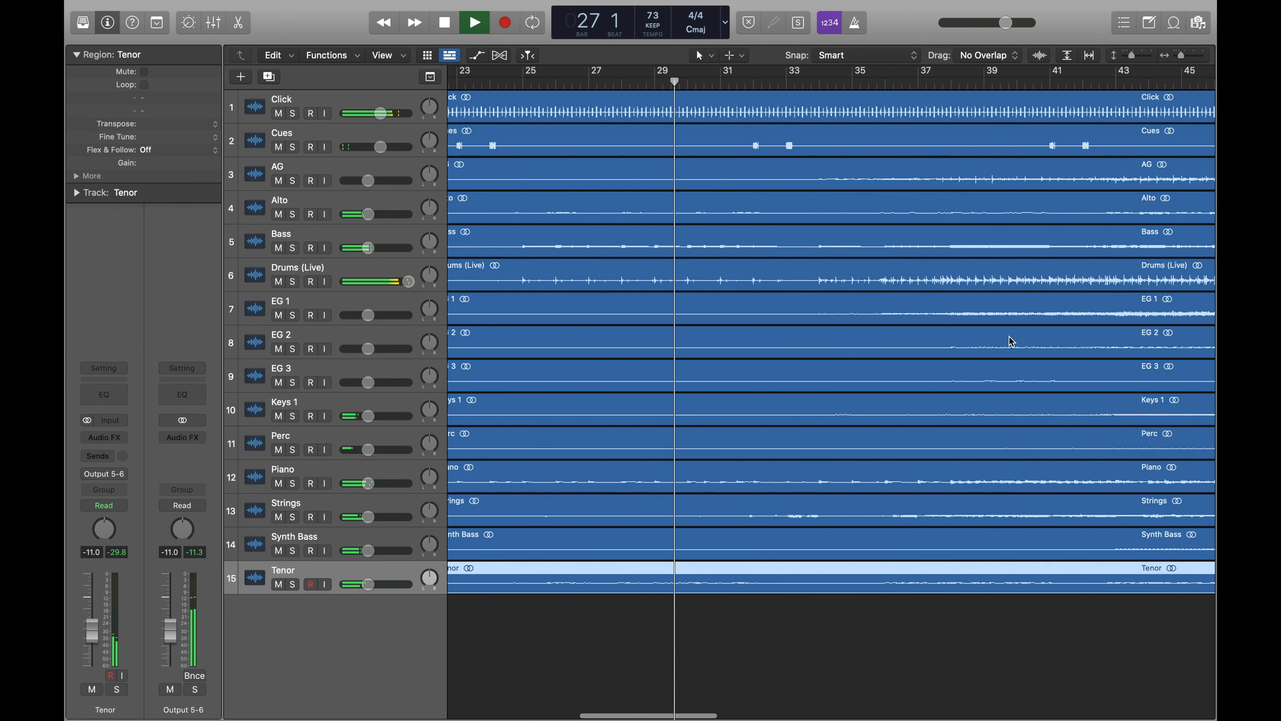
{"action": "left_click", "coordinate": [870, 80]}
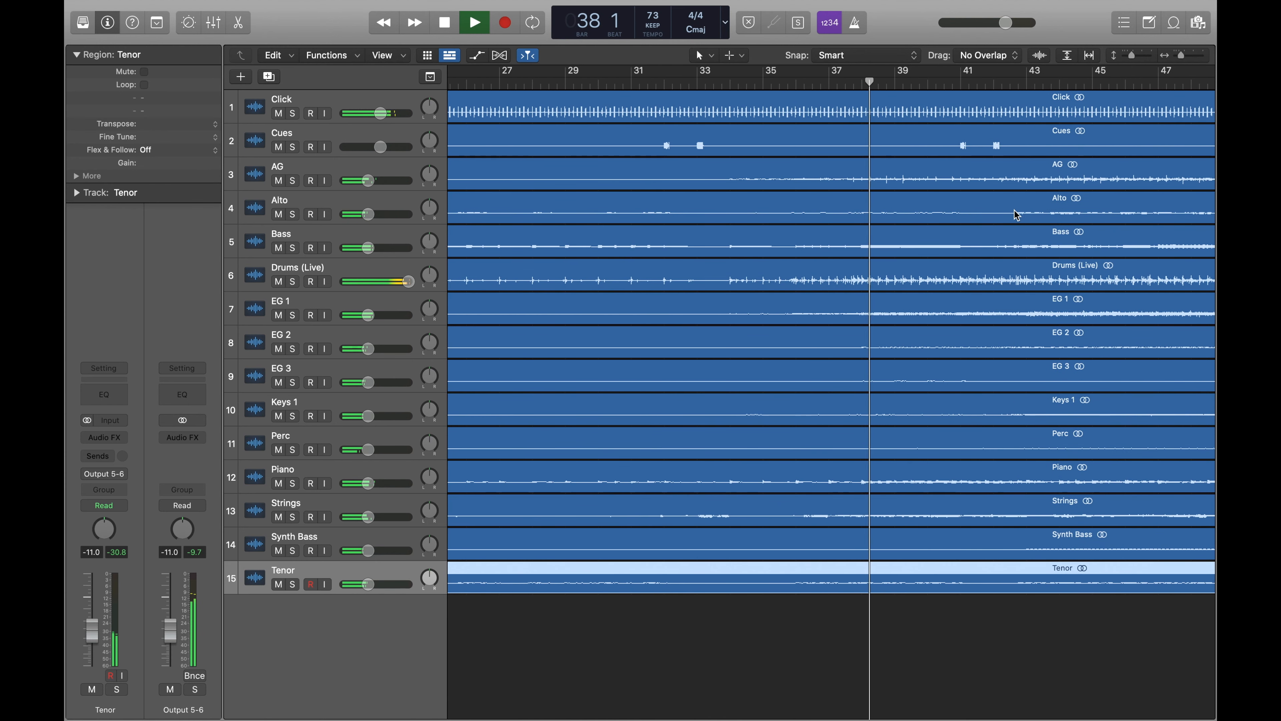
{"action": "scroll", "coordinate": [1049, 292], "scroll_direction": "right", "scroll_amount": 15}
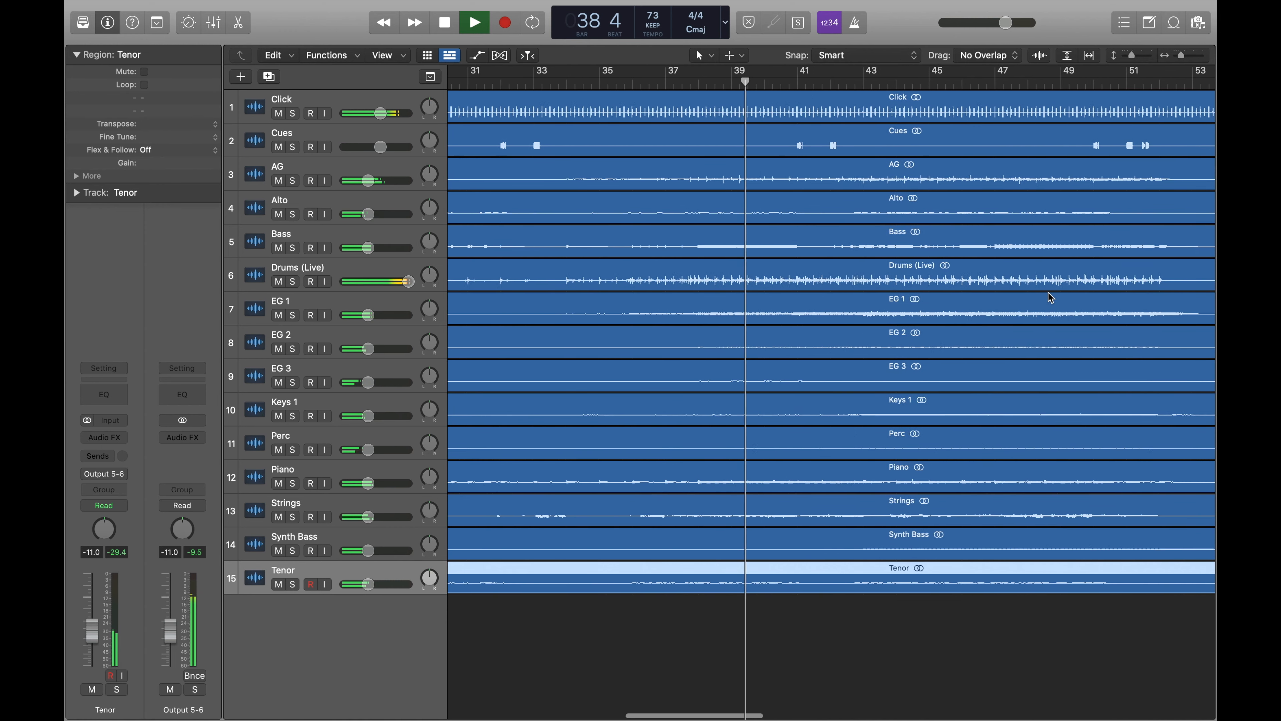
{"action": "scroll", "coordinate": [1048, 292], "scroll_direction": "right", "scroll_amount": 8}
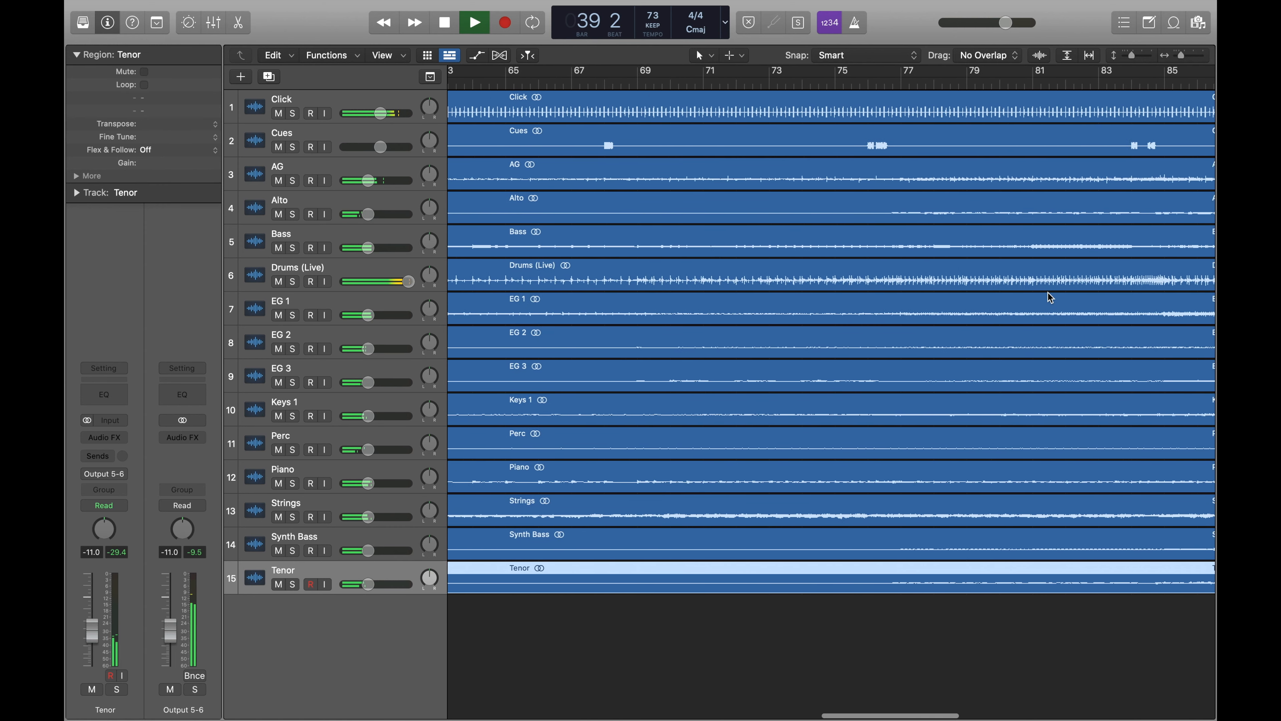
{"action": "left_click", "coordinate": [932, 88]}
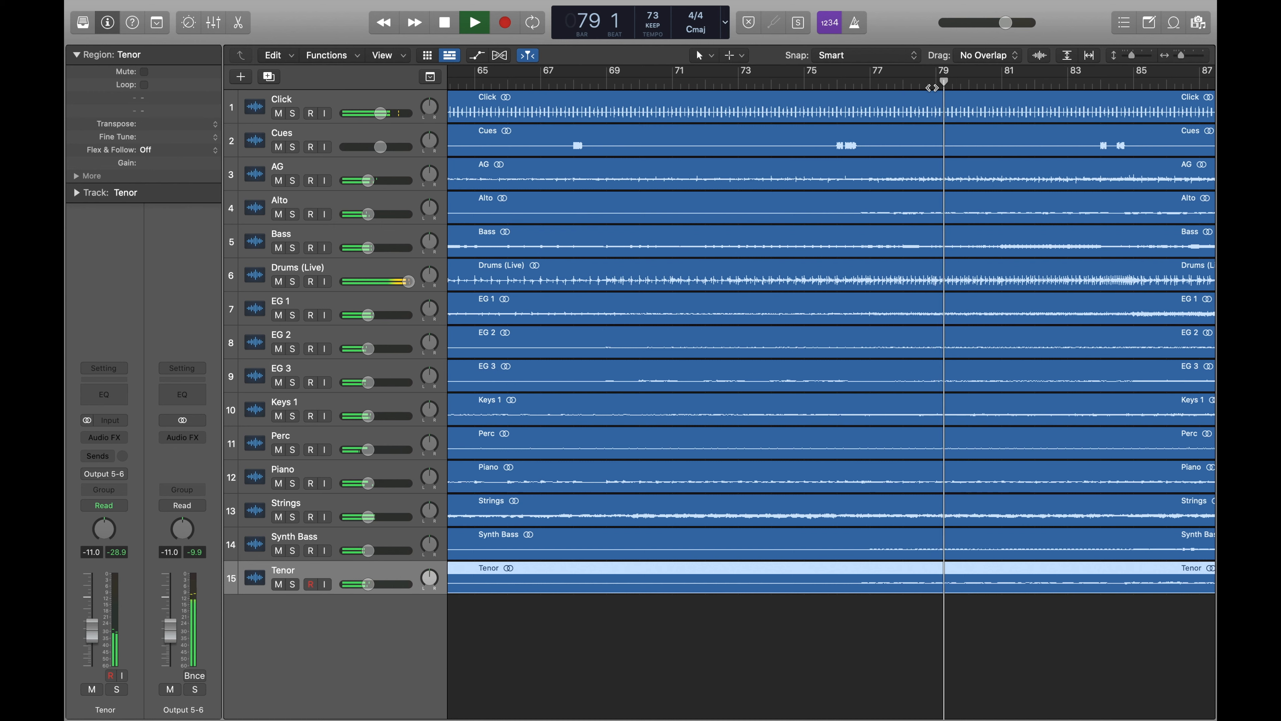
{"action": "left_click", "coordinate": [1069, 87]}
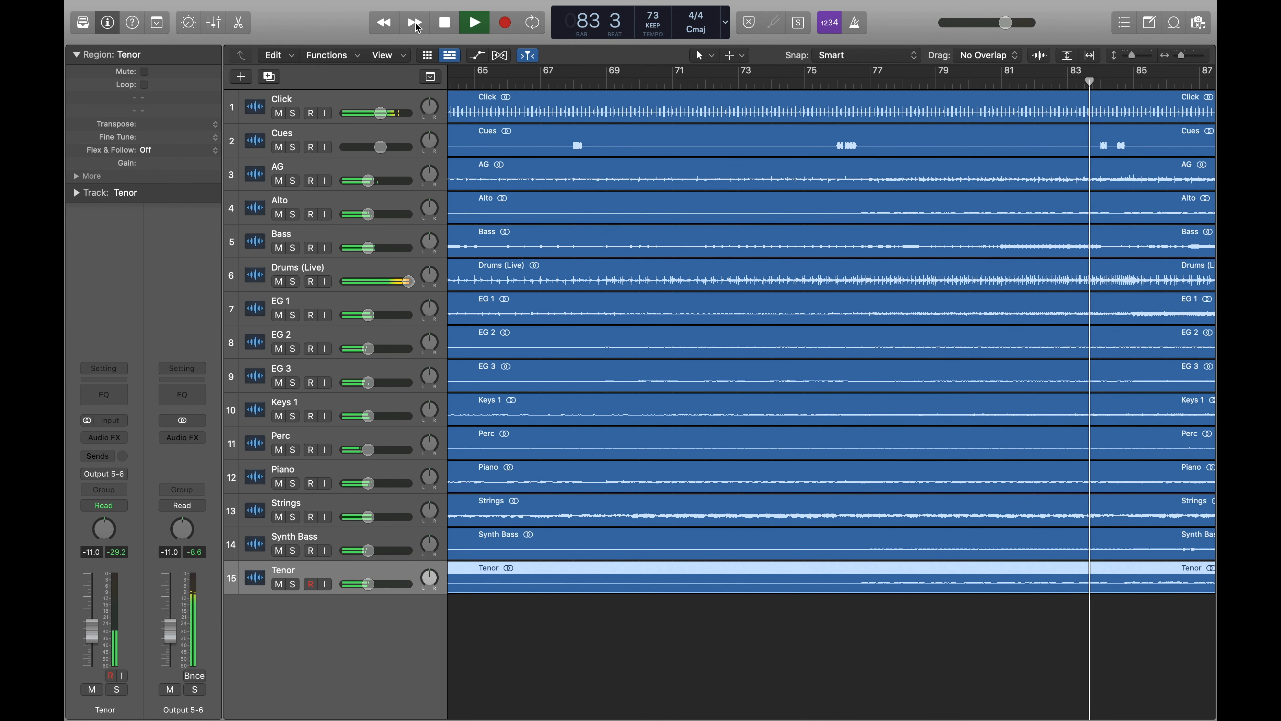
{"action": "left_click", "coordinate": [440, 29]}
{"action": "left_click", "coordinate": [442, 26]}
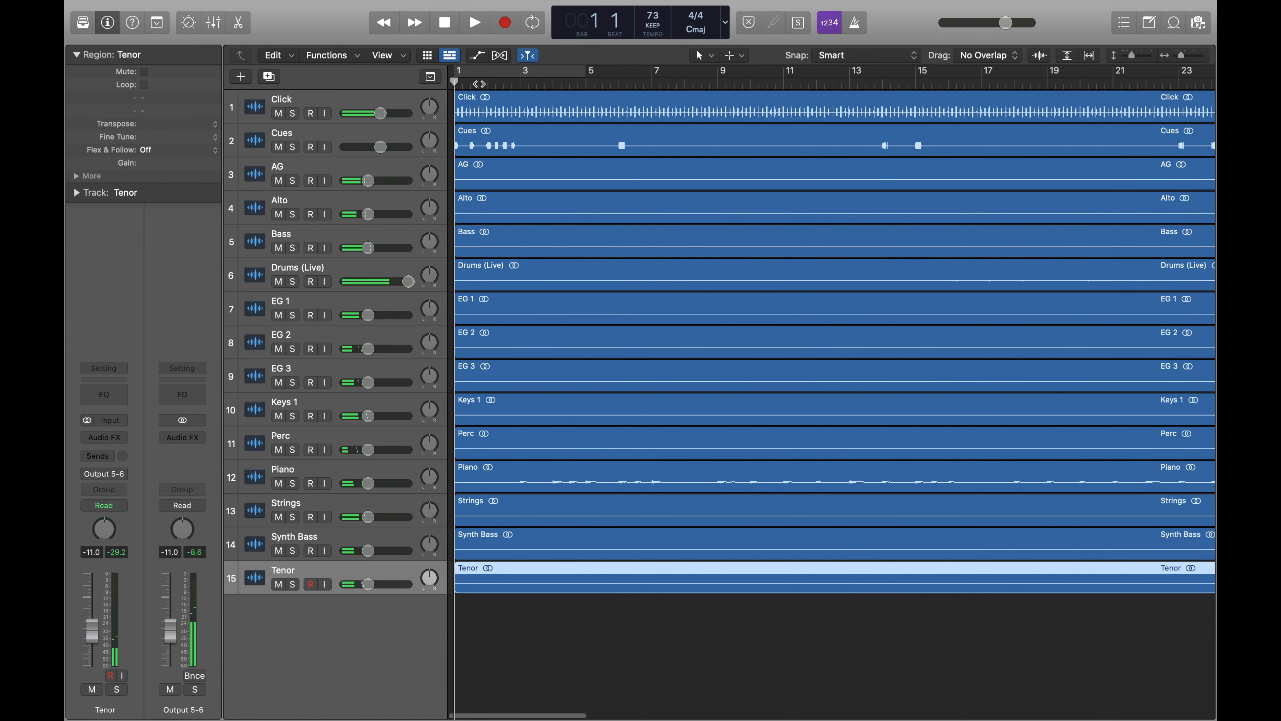
Bounce the song as an MP3 named O Praise The Name DRUMS BOOST into the O Praise The Name BOOSTS folder.
{"action": "left_click", "coordinate": [174, 7]}
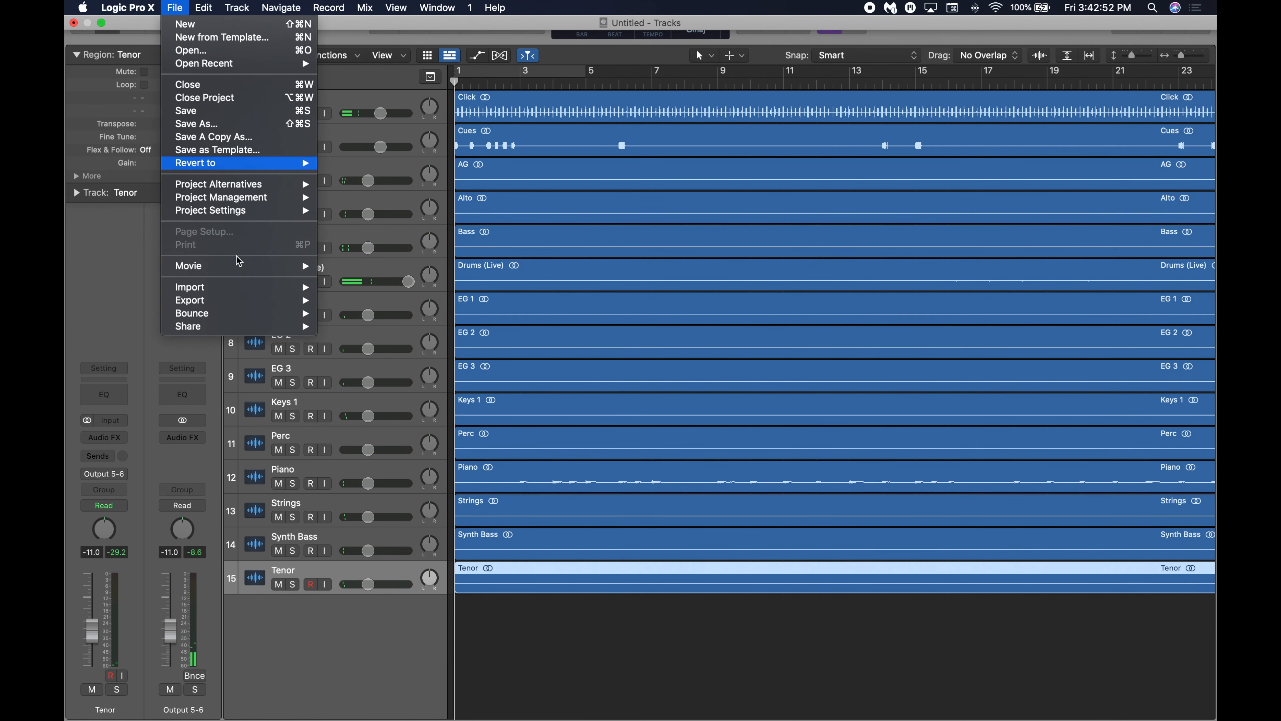
{"action": "mouse_move", "coordinate": [303, 313]}
{"action": "left_click", "coordinate": [375, 361]}
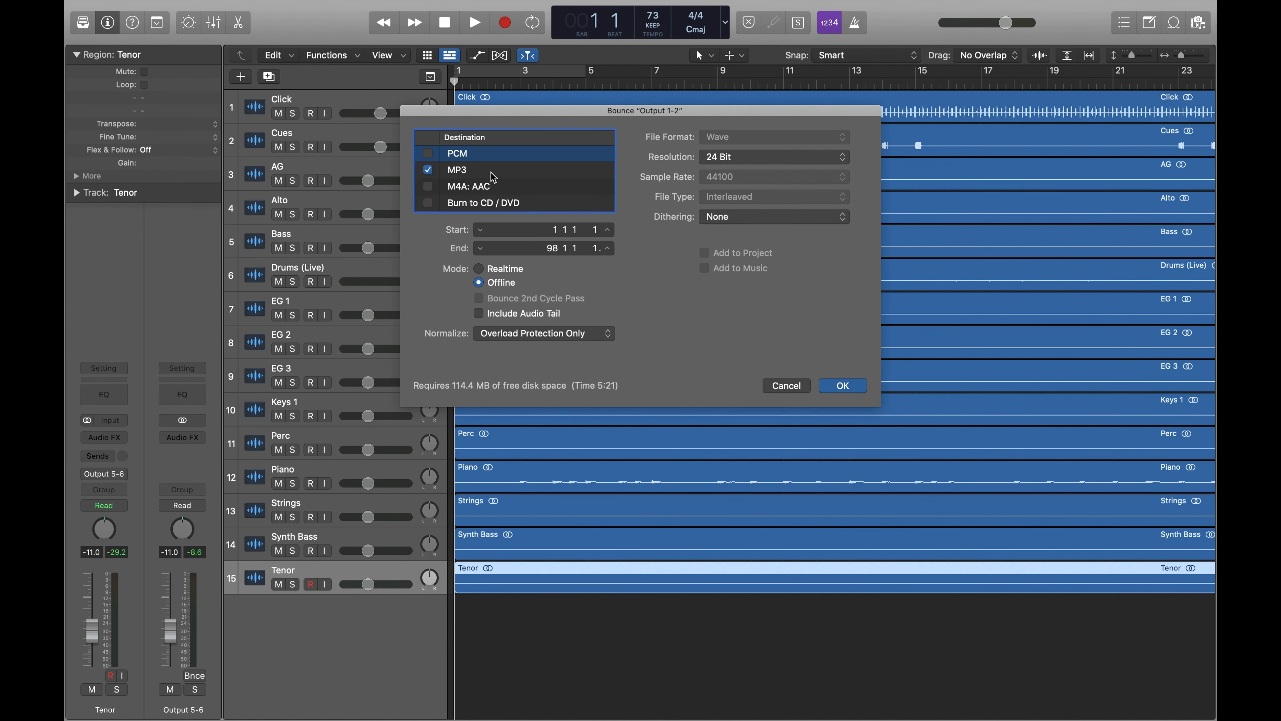
{"action": "left_click", "coordinate": [492, 173]}
{"action": "left_click", "coordinate": [850, 384]}
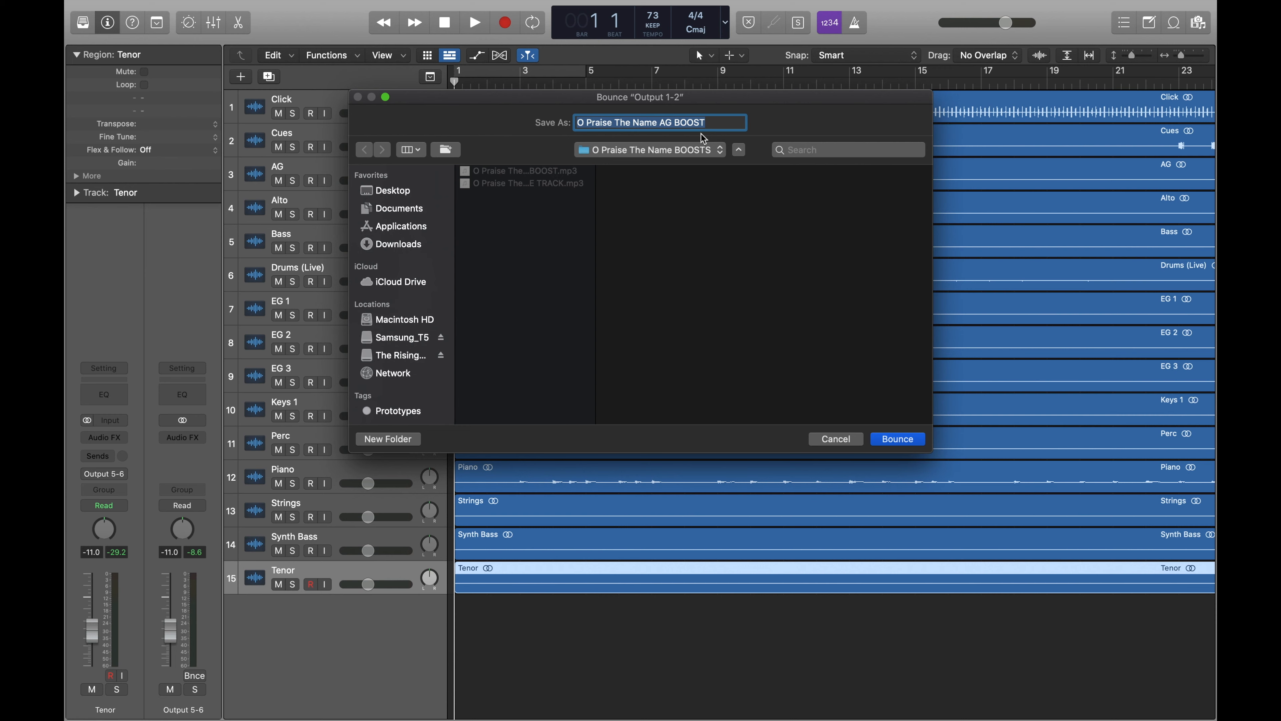
{"action": "double_click", "coordinate": [666, 122]}
{"action": "type", "text": "DRUMS"}
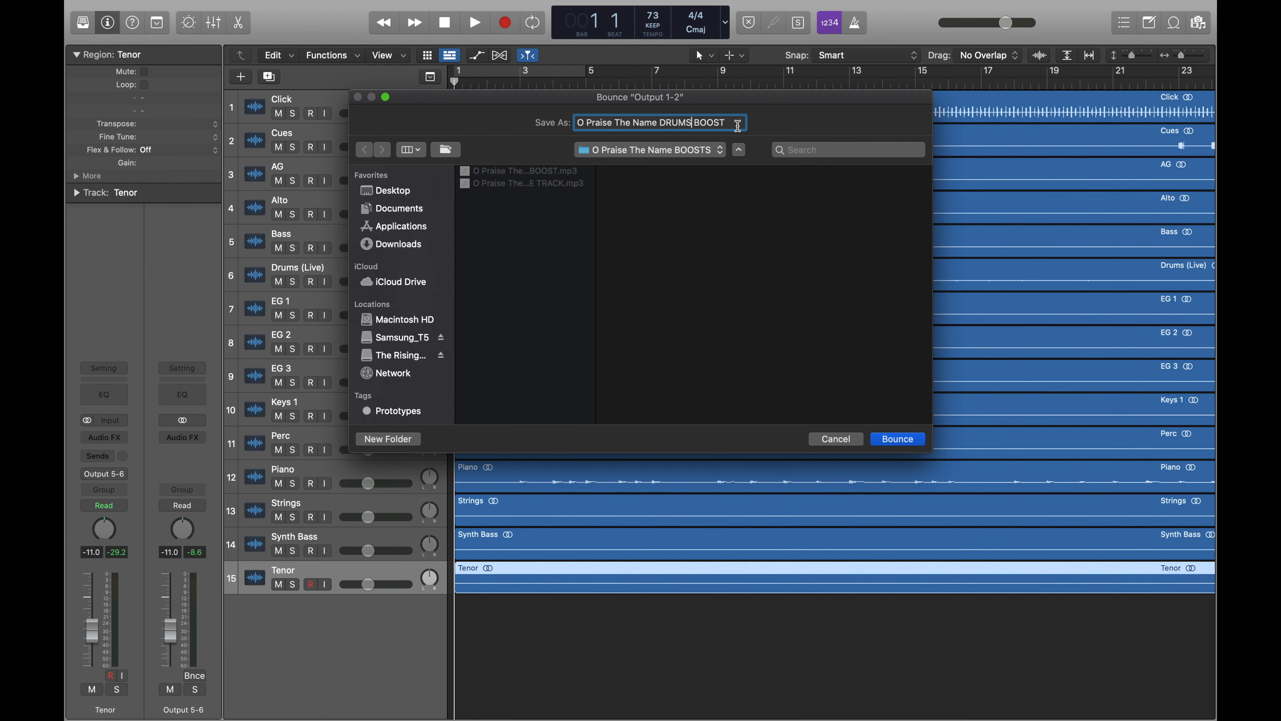
{"action": "left_click", "coordinate": [899, 439]}
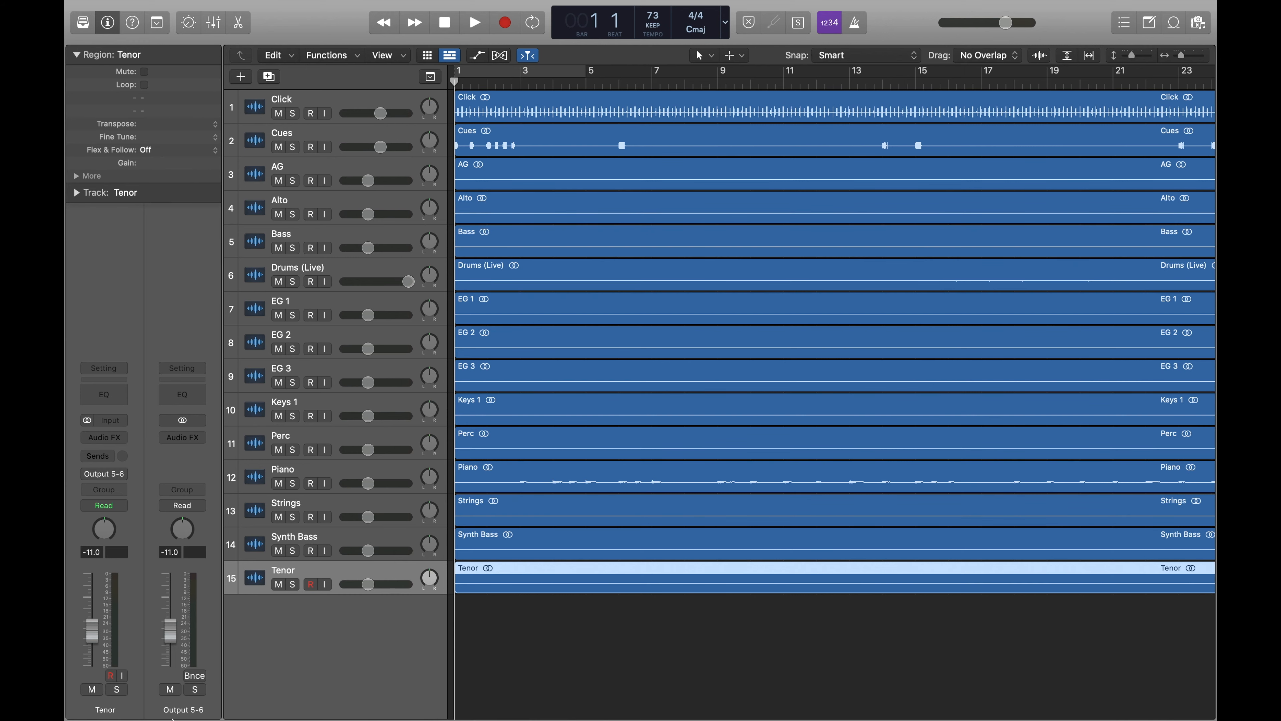
Switch to Finder, open O Praise The Name BOOSTS inside Ableton Video Series on the Samsung_T5 drive, and select all the bounced MP3 files.
{"action": "left_click", "coordinate": [165, 696]}
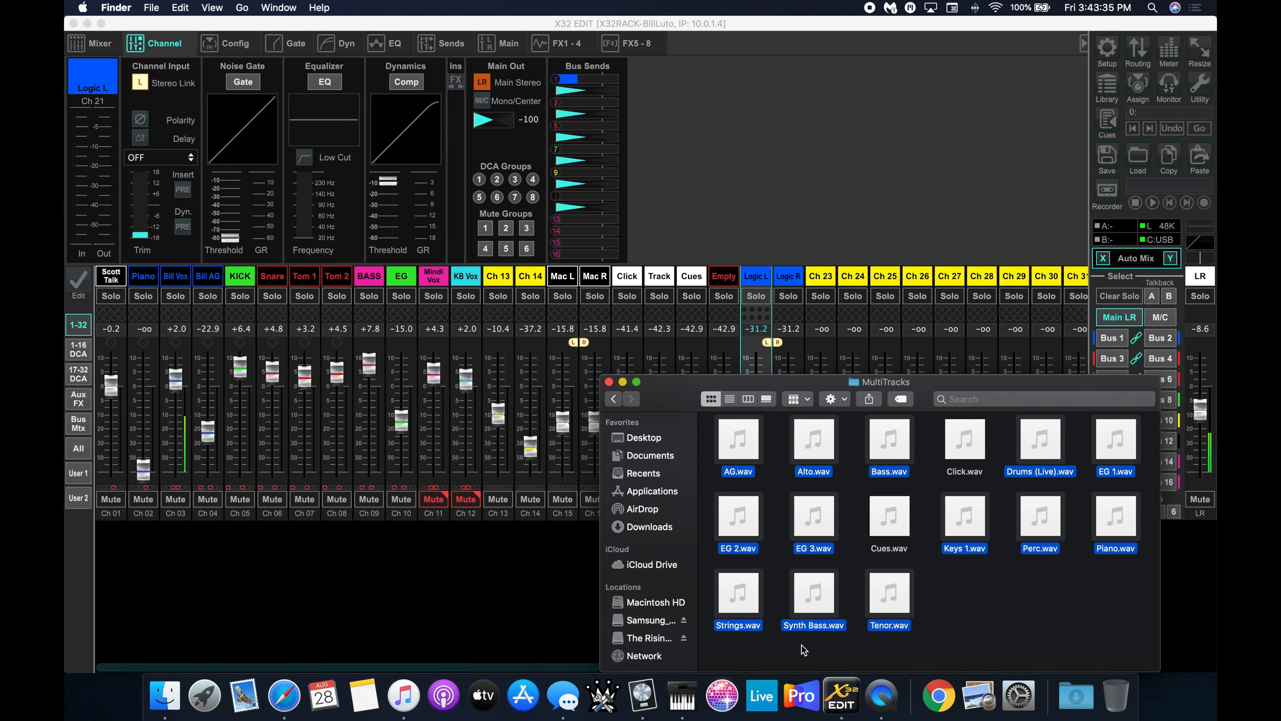
{"action": "left_click", "coordinate": [655, 621]}
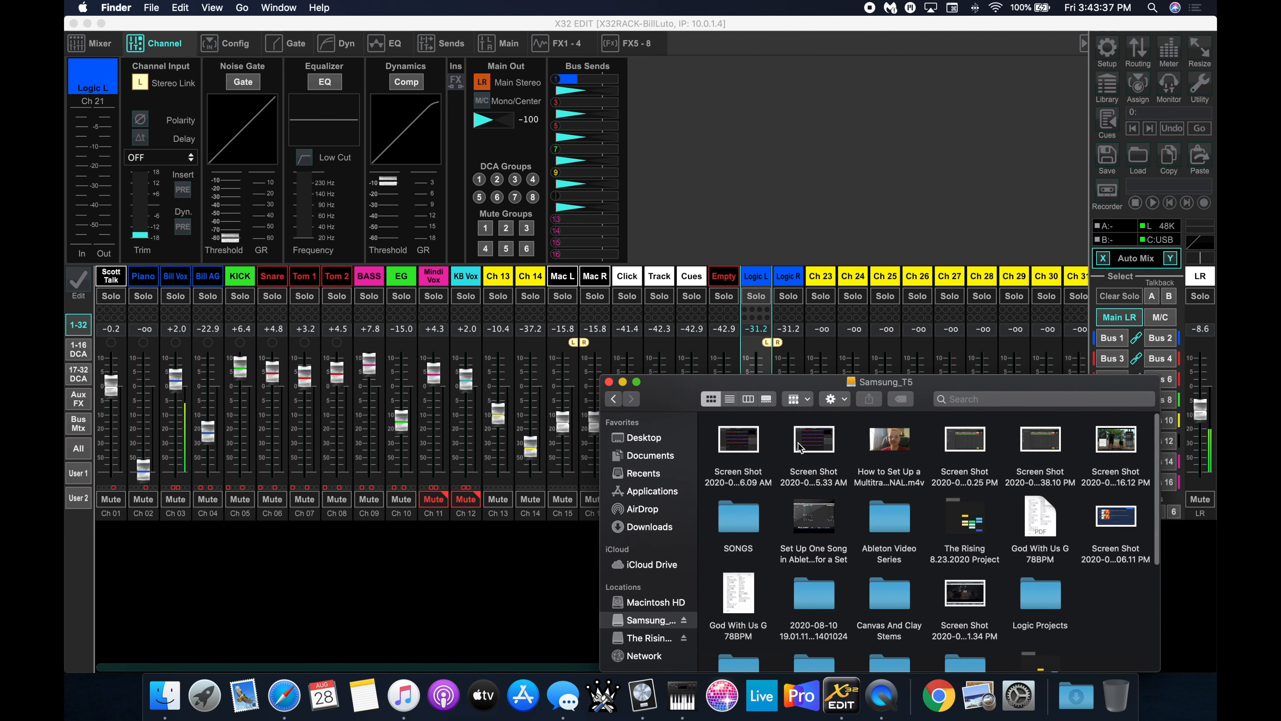
{"action": "double_click", "coordinate": [888, 525]}
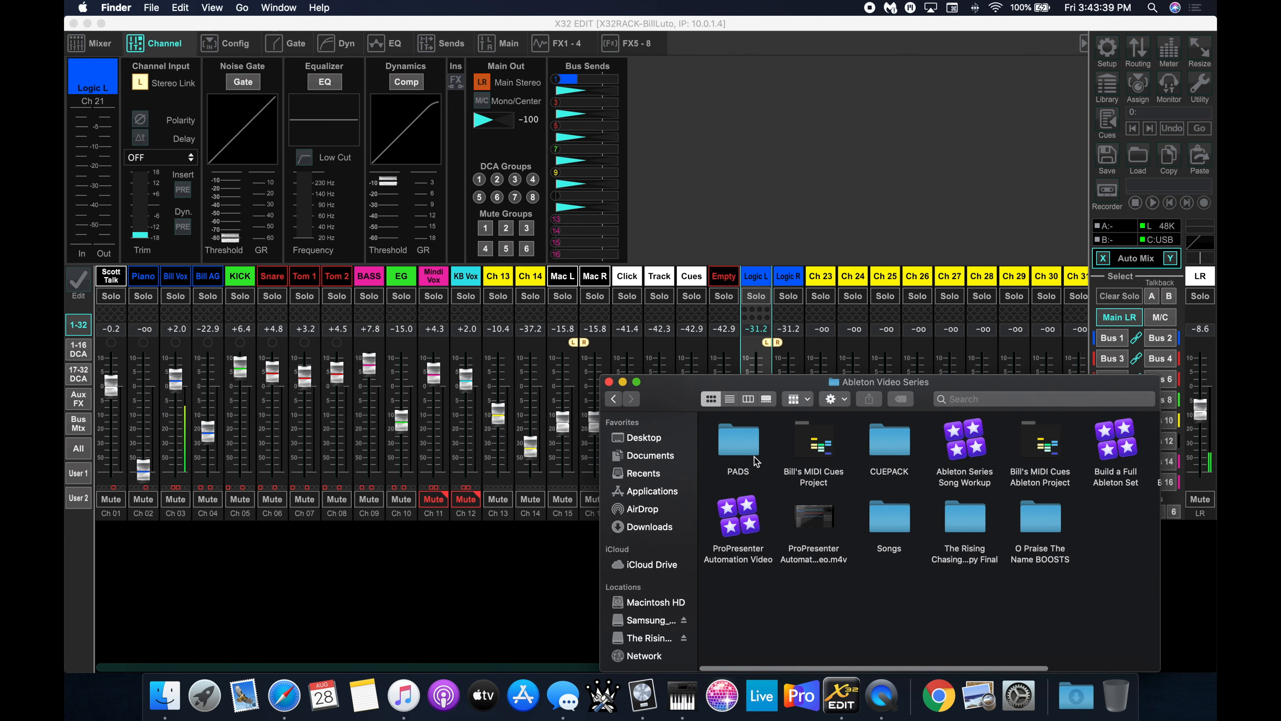
{"action": "left_click", "coordinate": [1048, 524]}
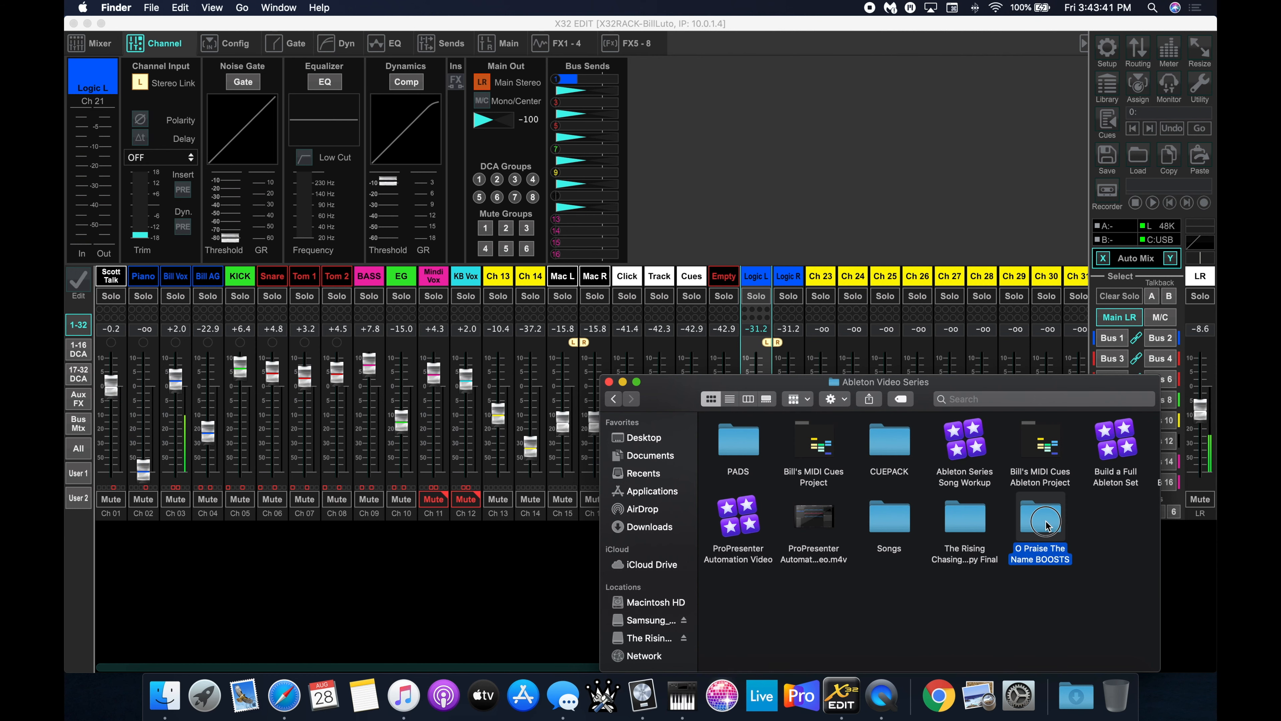
{"action": "double_click", "coordinate": [1048, 524]}
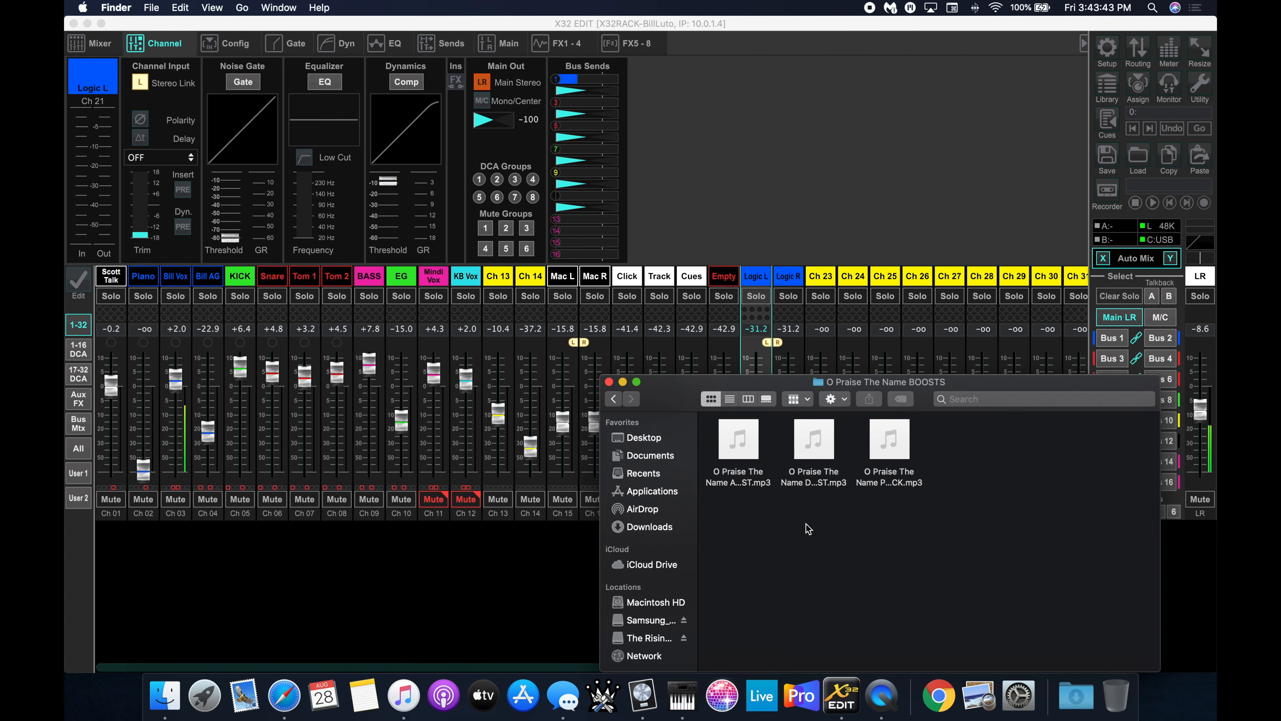
{"action": "left_click_drag", "start_coordinate": [733, 514], "coordinate": [899, 441]}
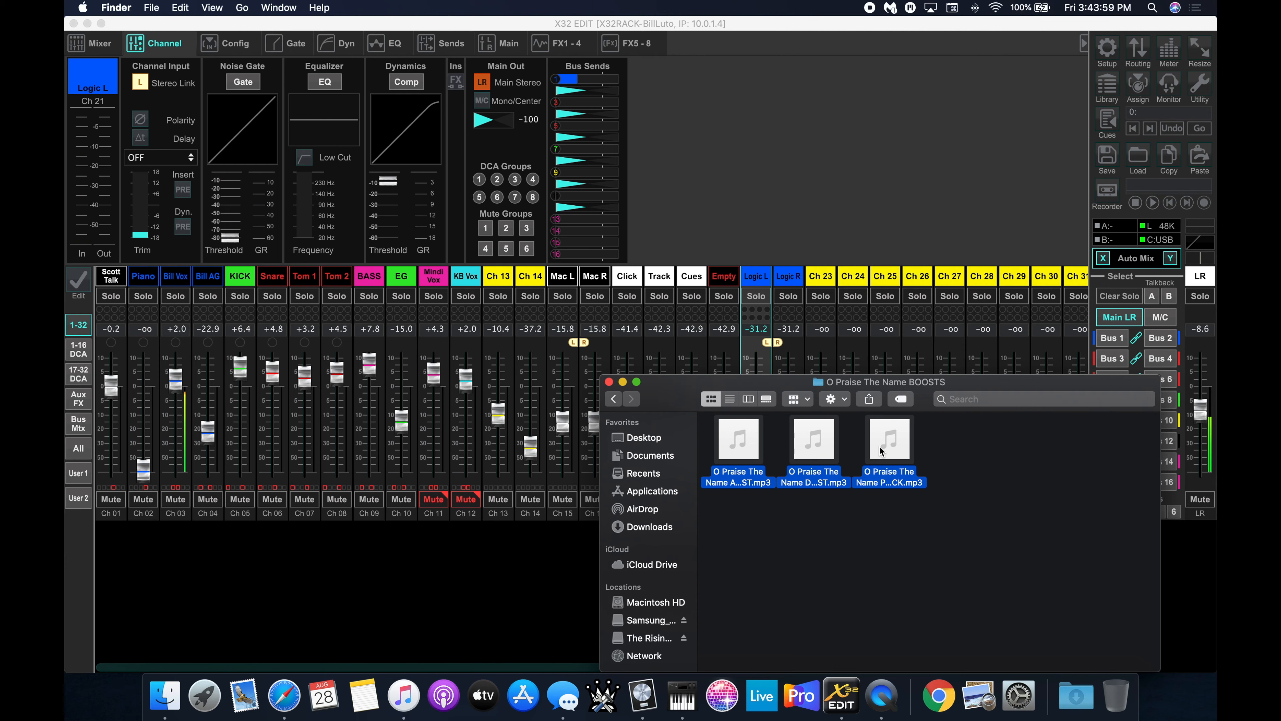
{"action": "left_click_drag", "start_coordinate": [679, 394], "coordinate": [654, 395]}
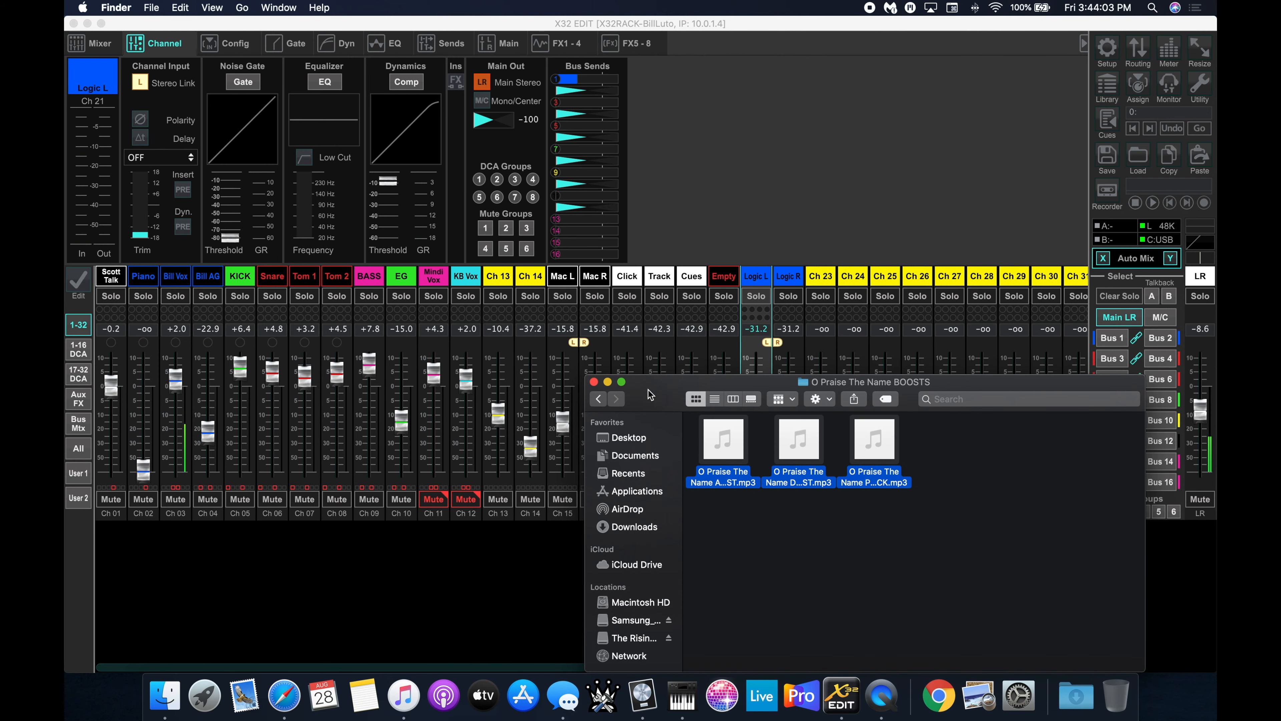